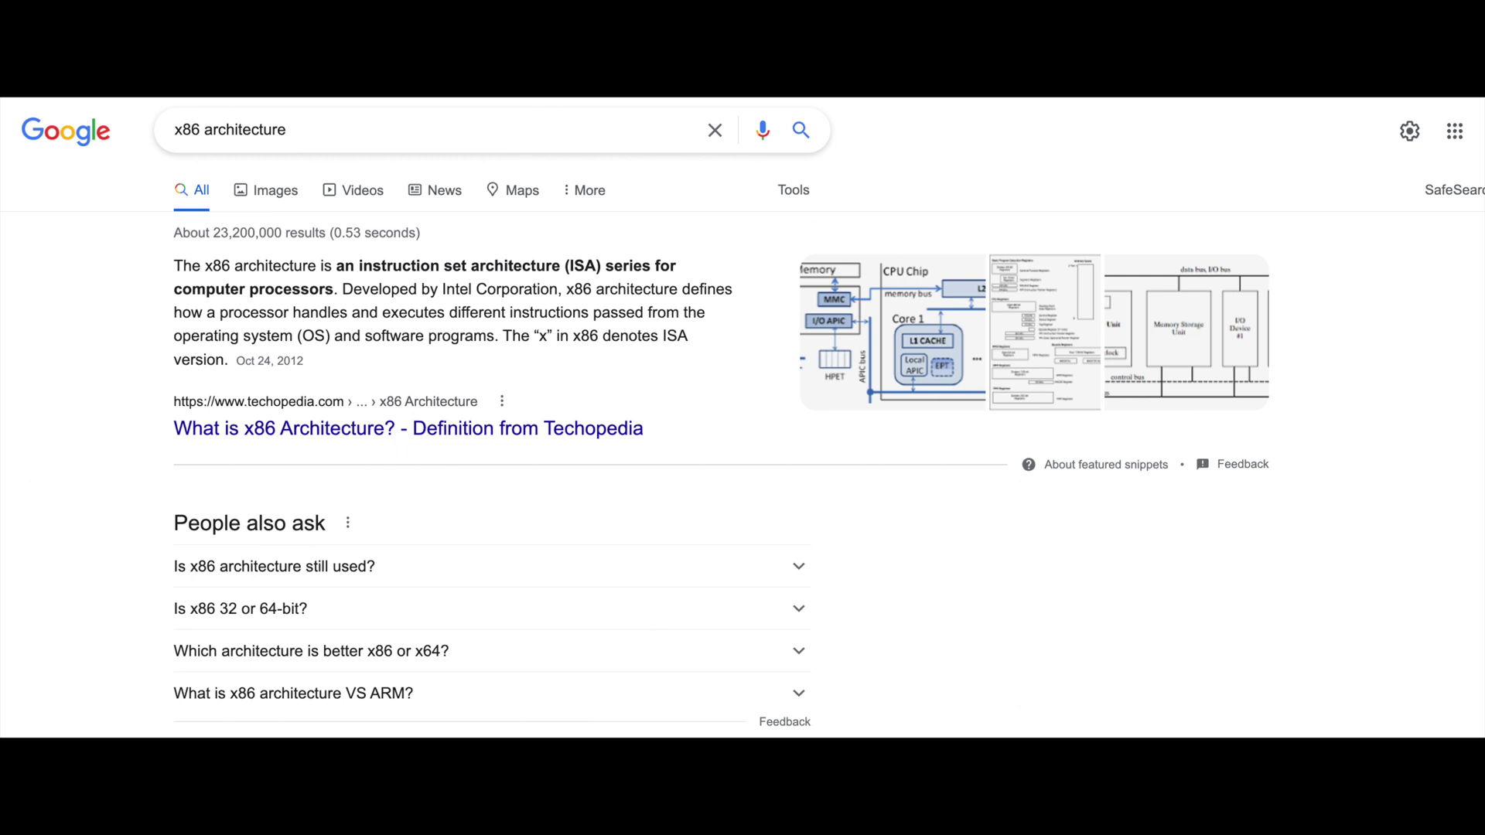
Scroll down the Google results for x86 architecture
{"action": "scroll", "coordinate": [1331, 459], "scroll_direction": "down", "scroll_amount": 1}
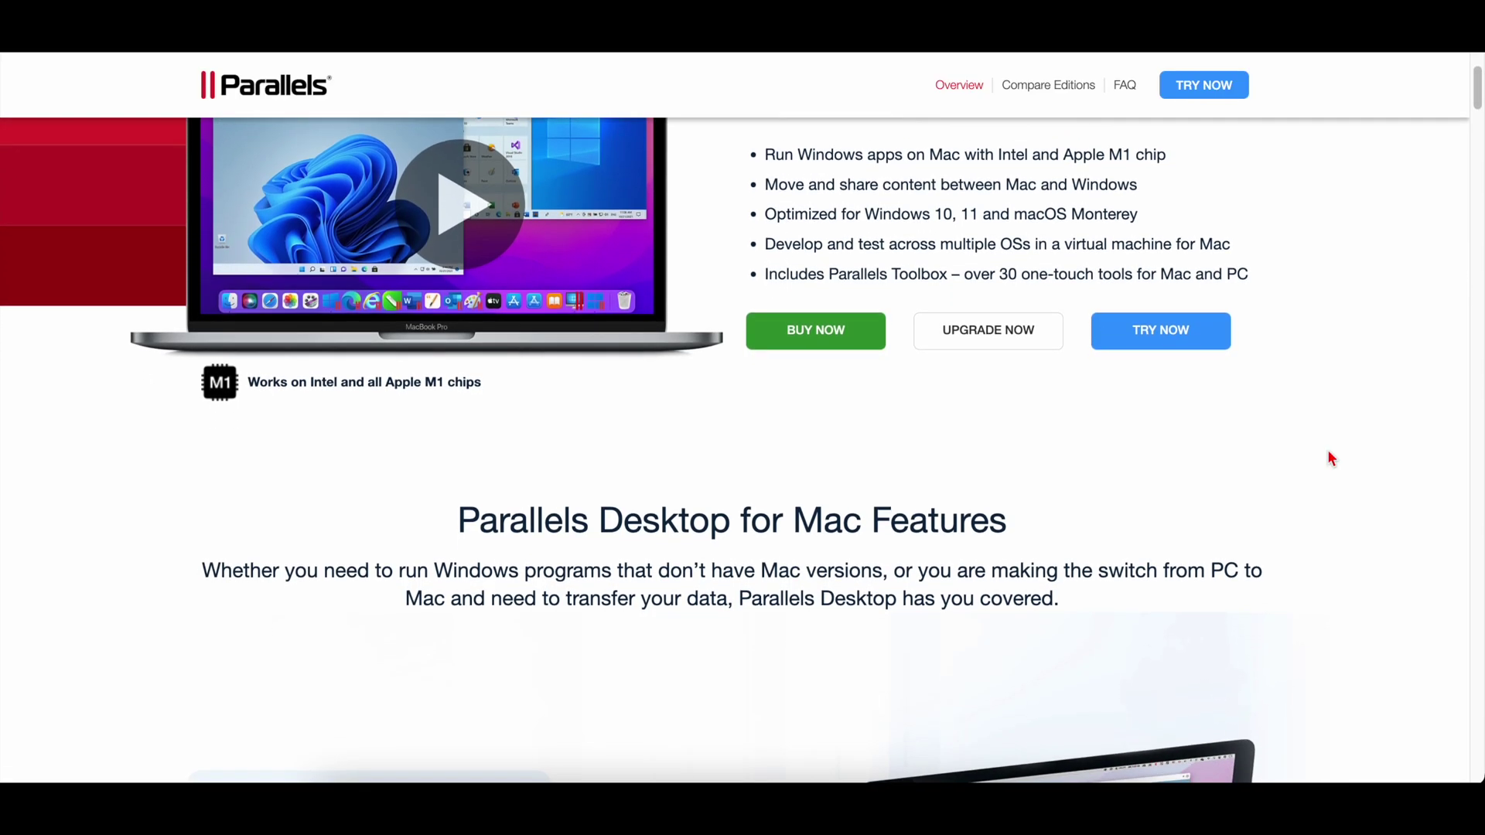
Scroll through the Parallels Desktop Features list down to the 'Trusted by More Than 7 Million Users' heading
{"action": "scroll", "coordinate": [1332, 459], "scroll_direction": "down", "scroll_amount": 2}
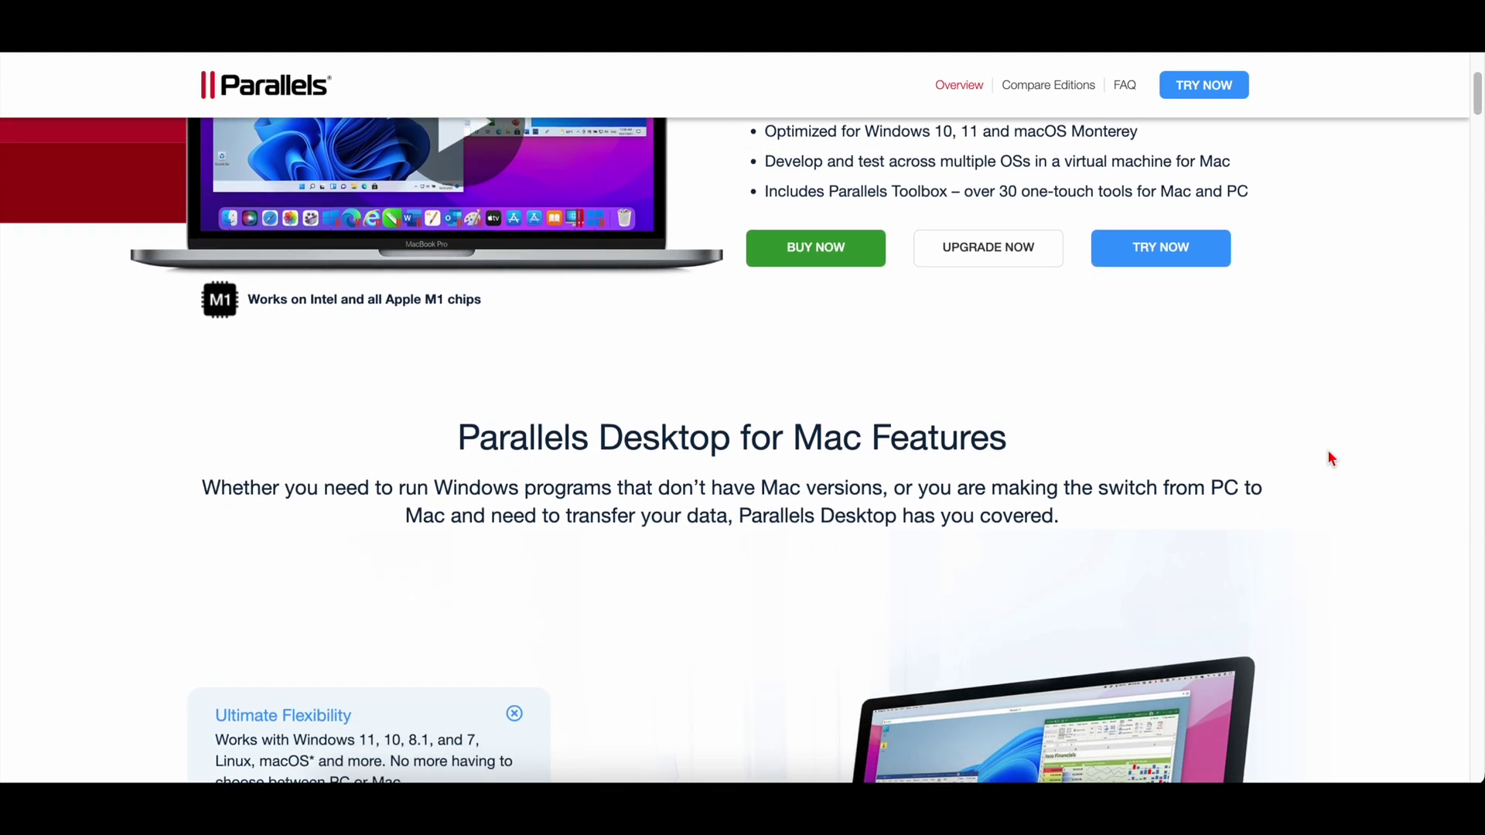
{"action": "scroll", "coordinate": [1331, 459], "scroll_direction": "down", "scroll_amount": 2}
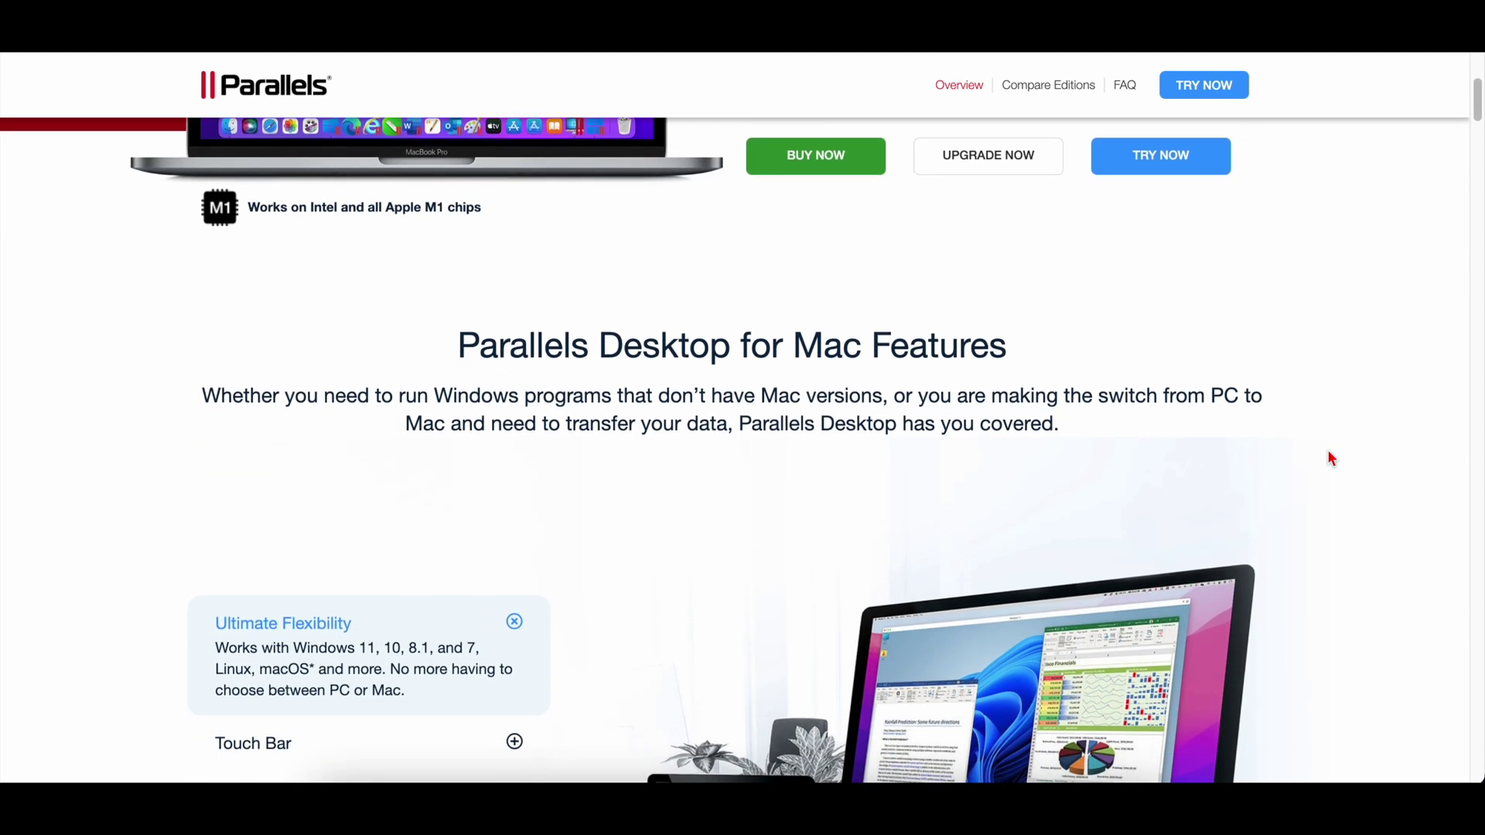
{"action": "scroll", "coordinate": [1331, 458], "scroll_direction": "down", "scroll_amount": 2}
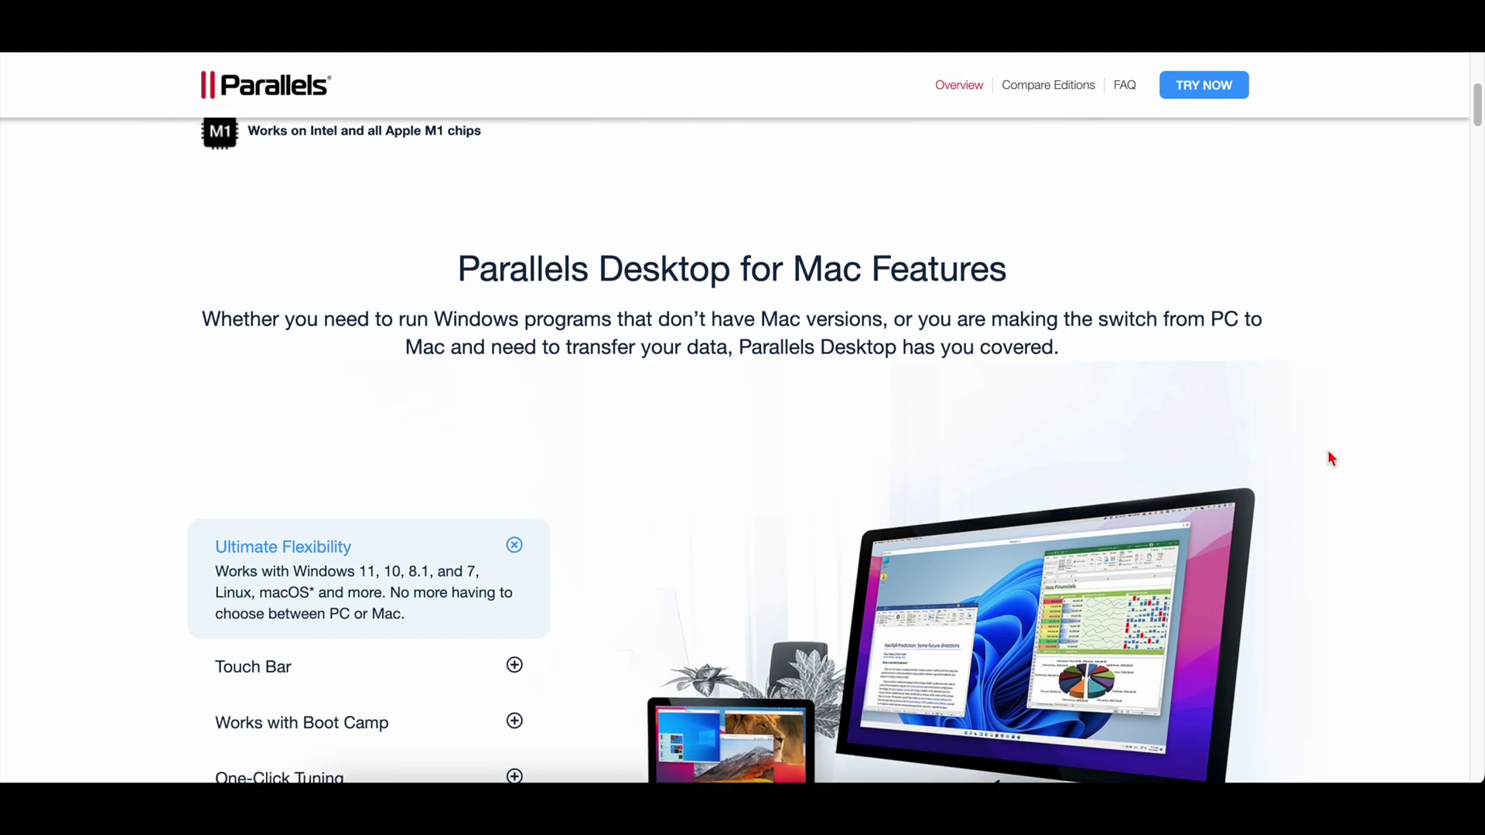
{"action": "scroll", "coordinate": [1331, 458], "scroll_direction": "down", "scroll_amount": 2}
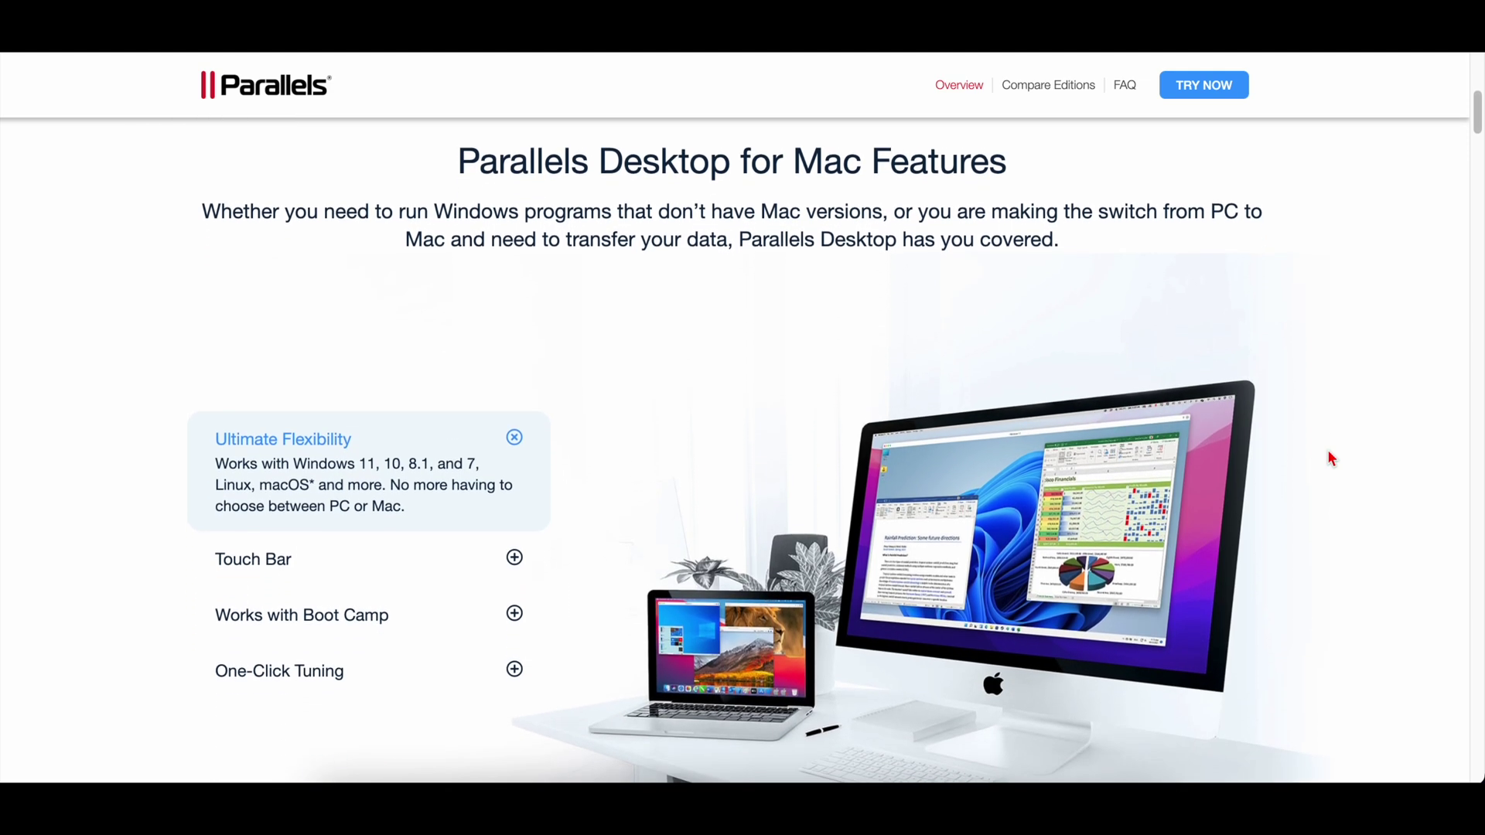
{"action": "scroll", "coordinate": [1331, 458], "scroll_direction": "down", "scroll_amount": 2}
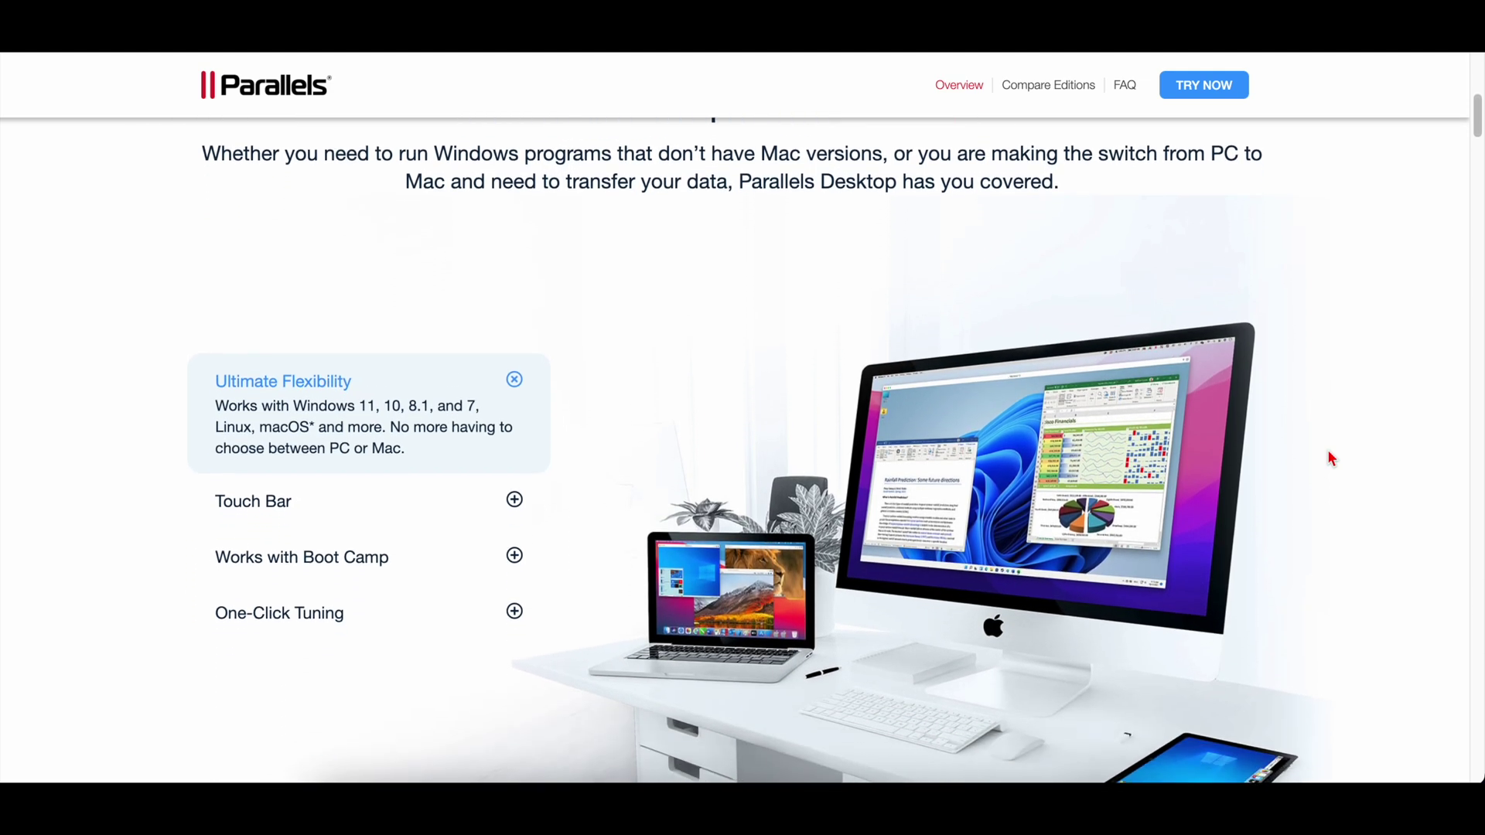
{"action": "scroll", "coordinate": [1331, 458], "scroll_direction": "down", "scroll_amount": 2}
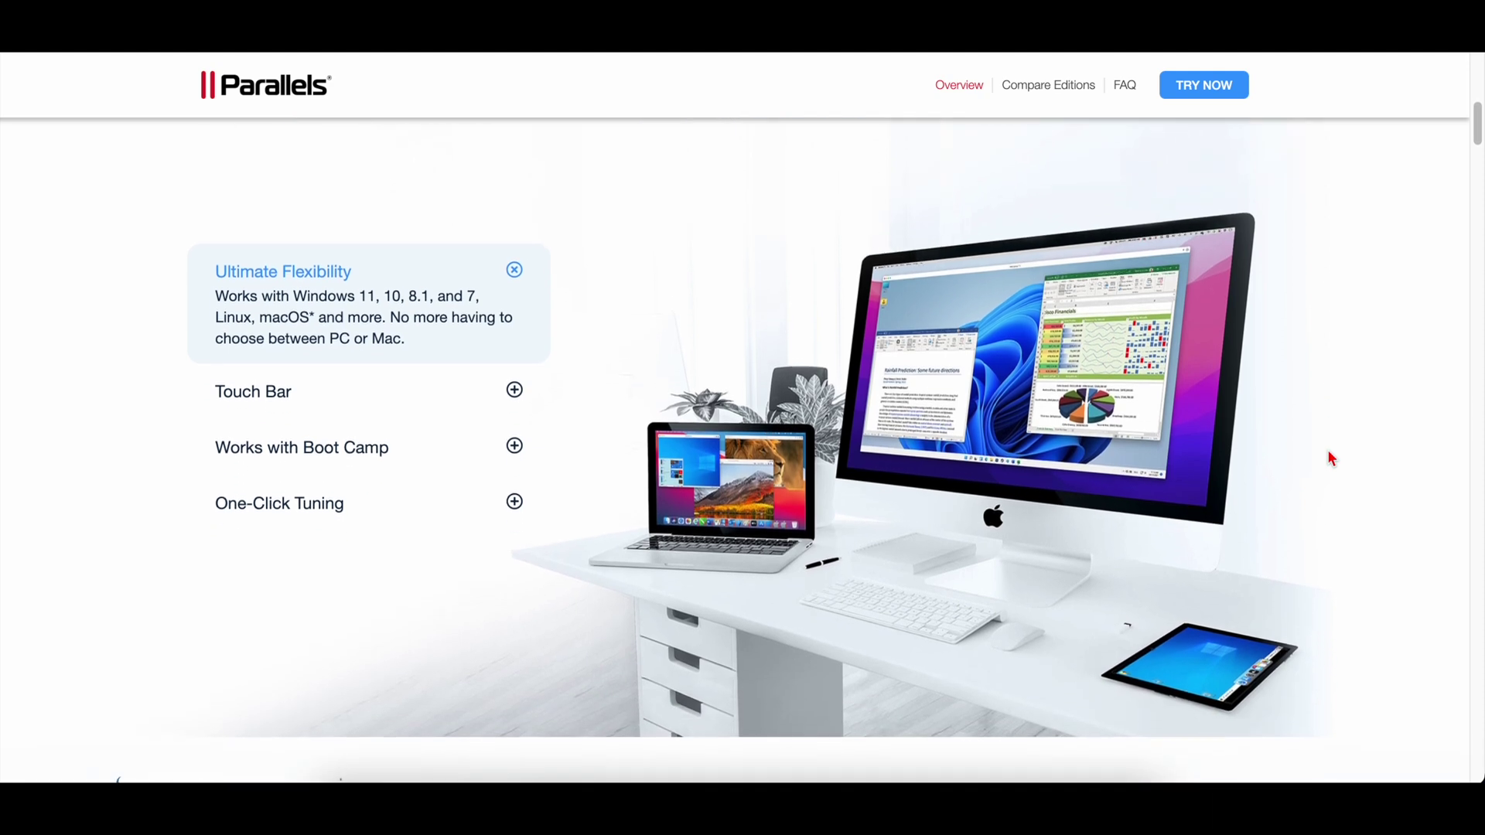
{"action": "scroll", "coordinate": [1331, 459], "scroll_direction": "down", "scroll_amount": 1}
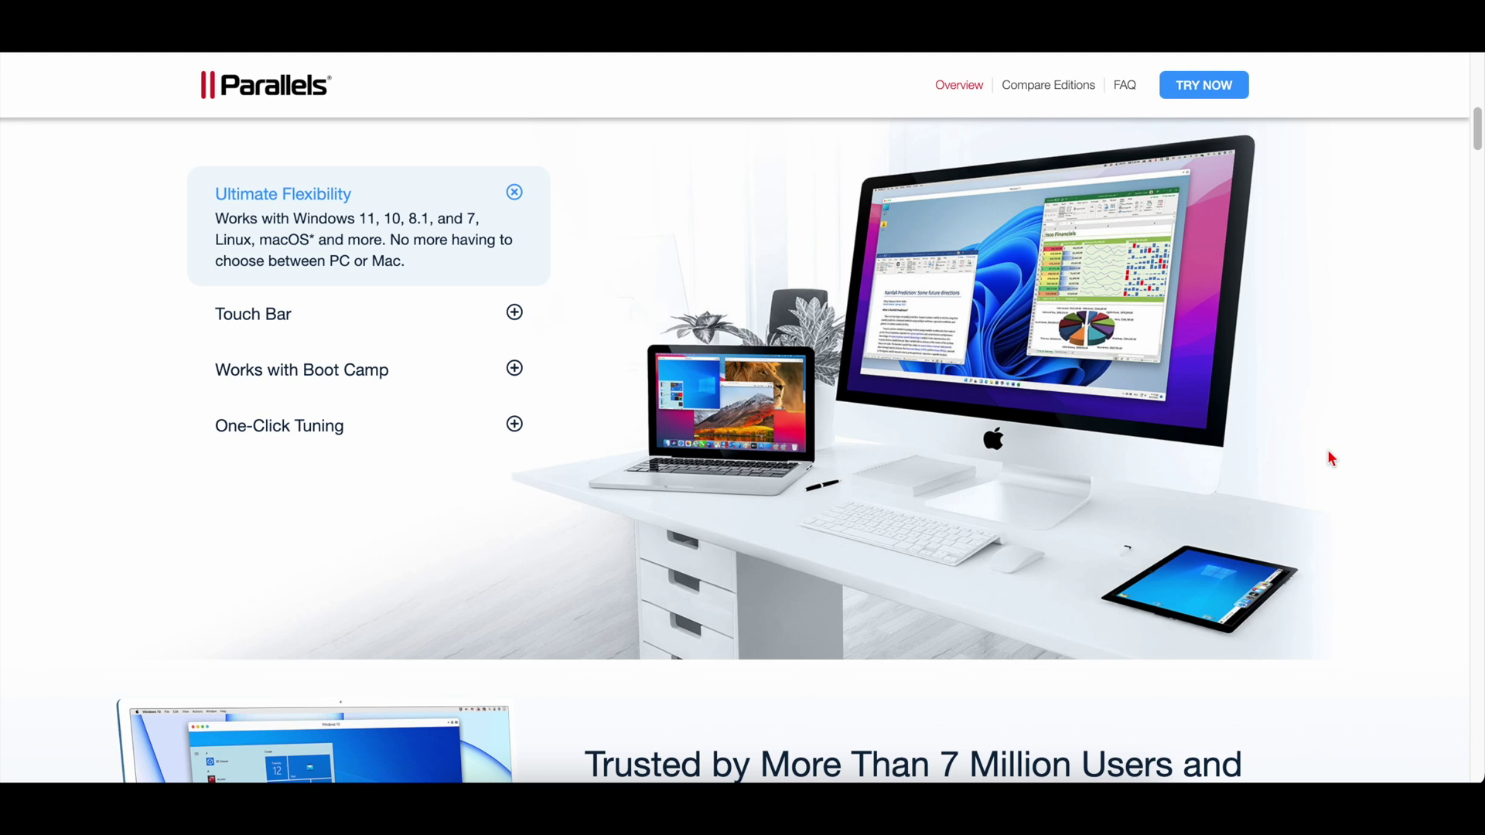
{"action": "scroll", "coordinate": [1331, 459], "scroll_direction": "up", "scroll_amount": 10}
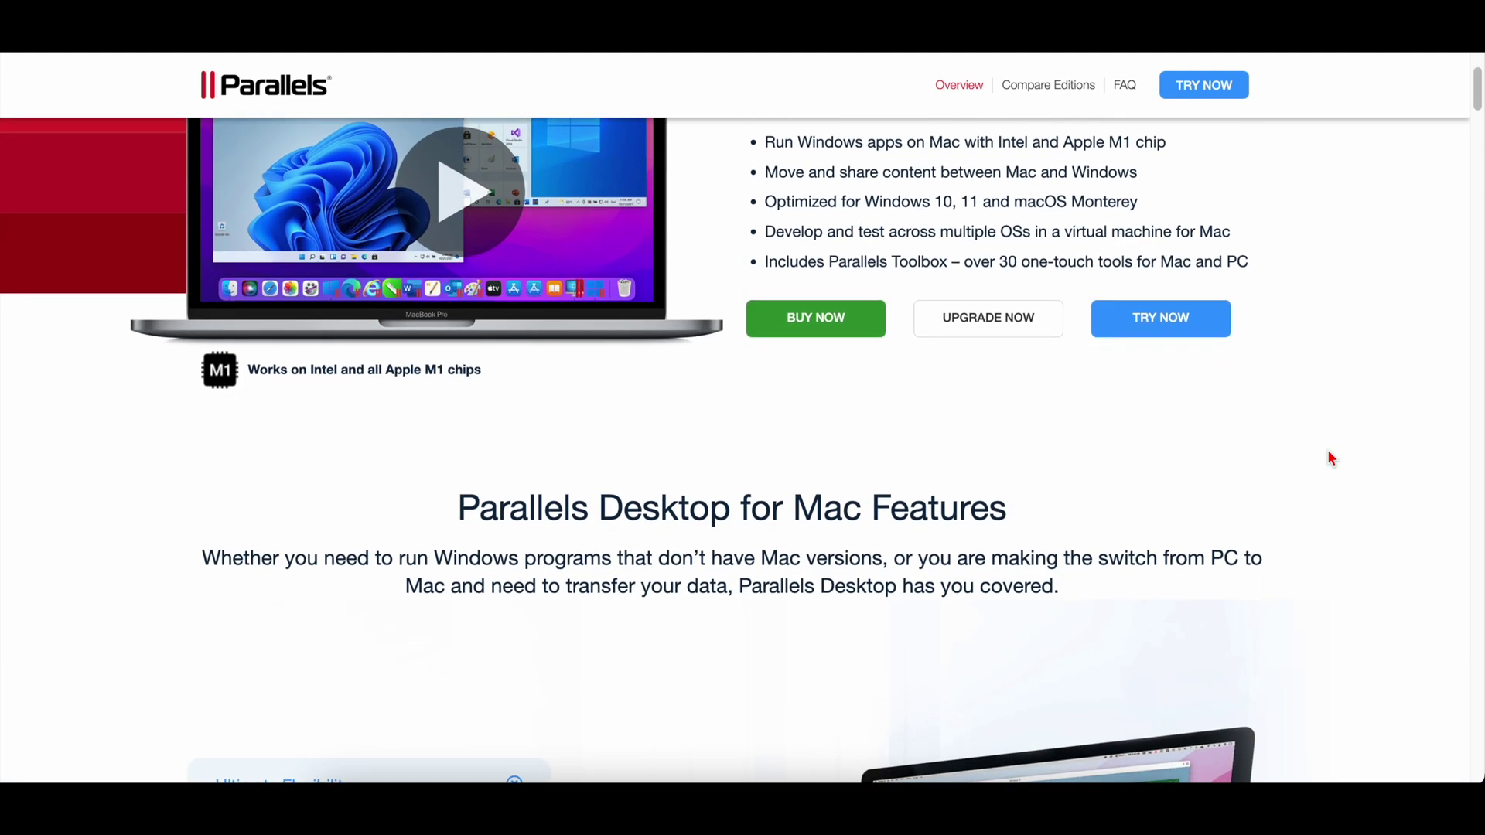
{"action": "scroll", "coordinate": [1332, 458], "scroll_direction": "down", "scroll_amount": 3}
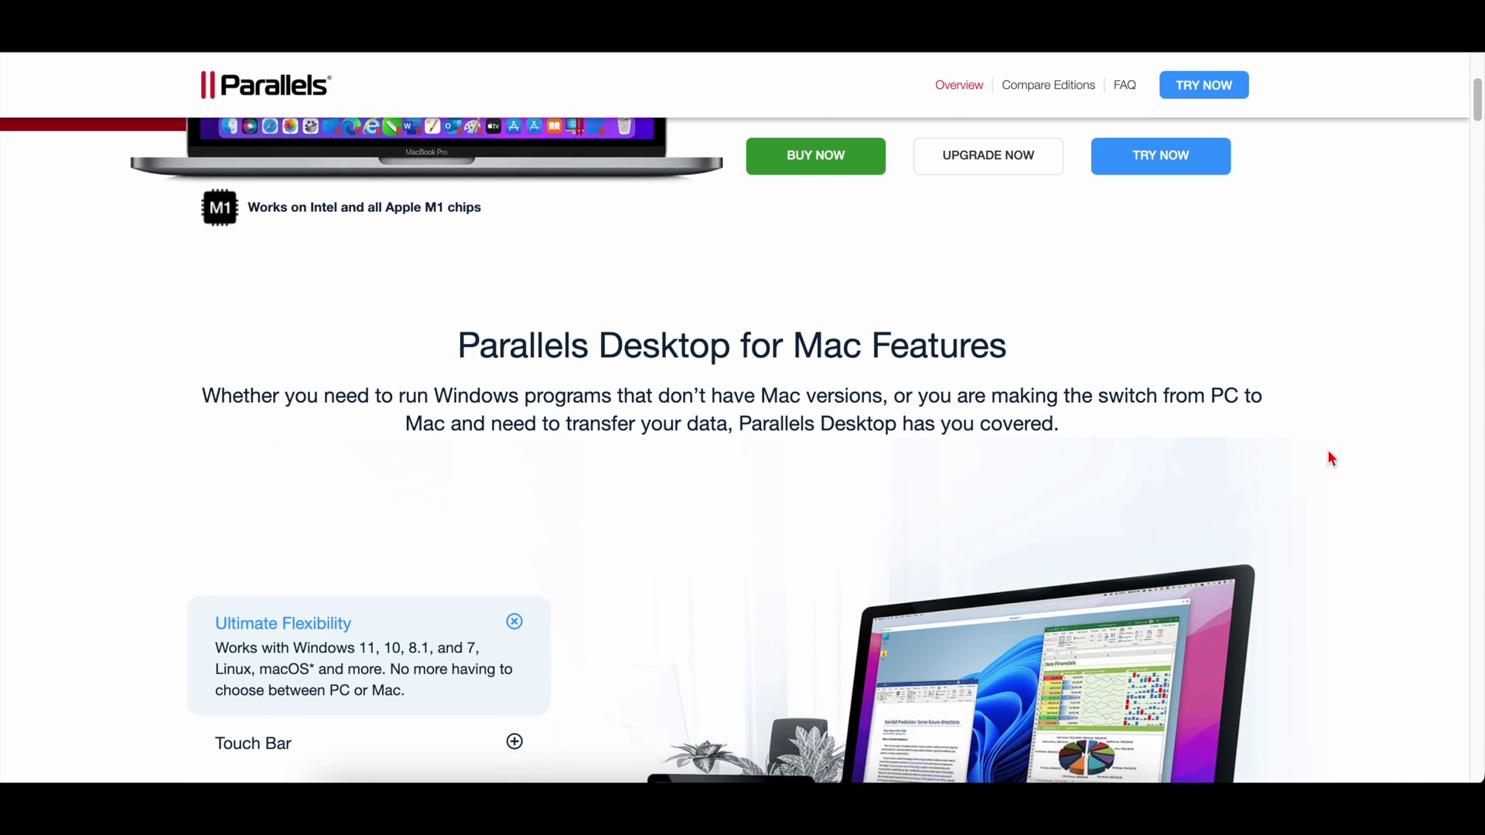
{"action": "scroll", "coordinate": [1331, 458], "scroll_direction": "down", "scroll_amount": 3}
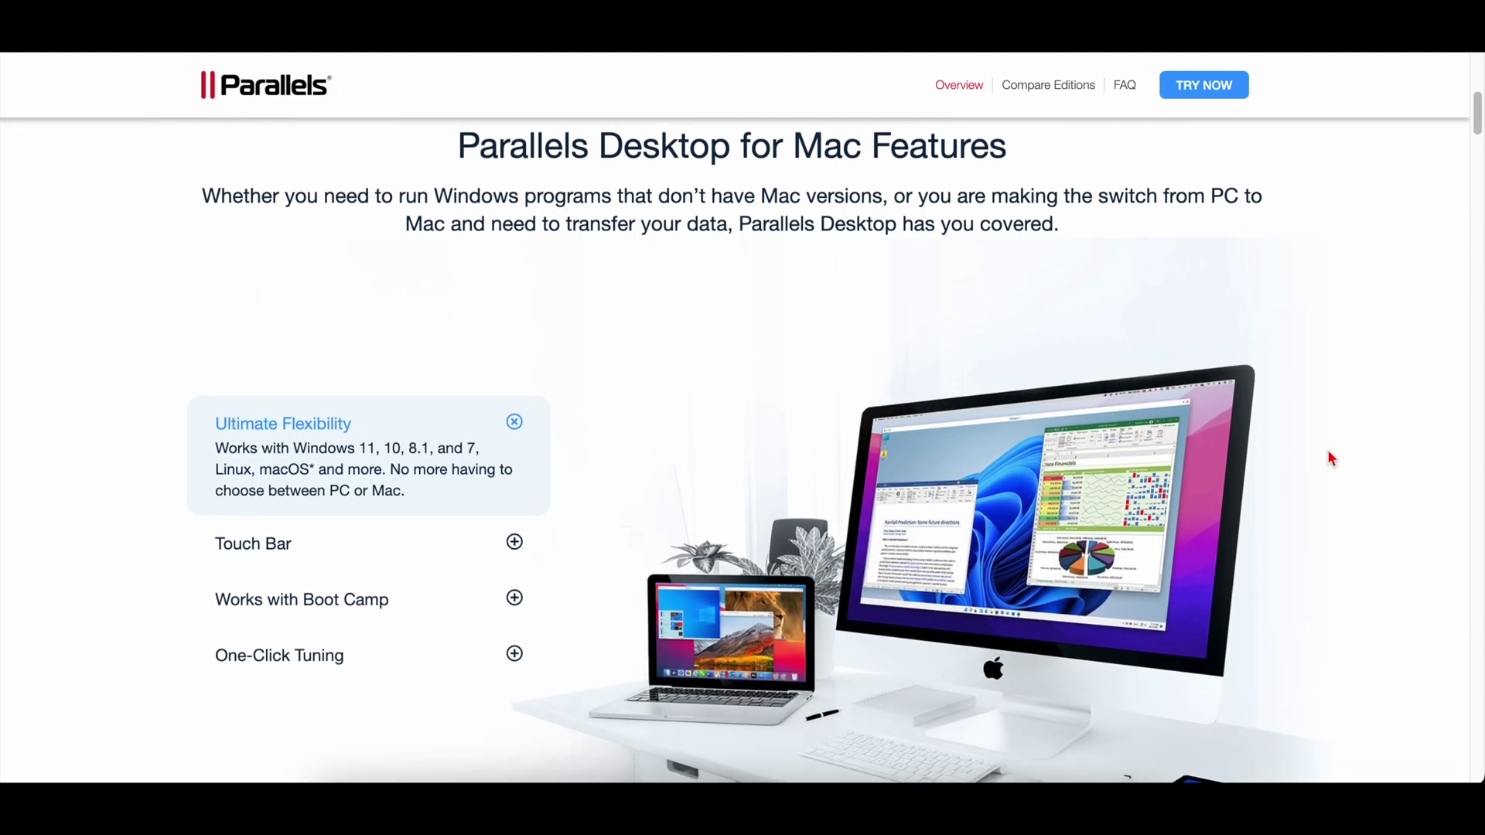
{"action": "scroll", "coordinate": [1332, 459], "scroll_direction": "down", "scroll_amount": 3}
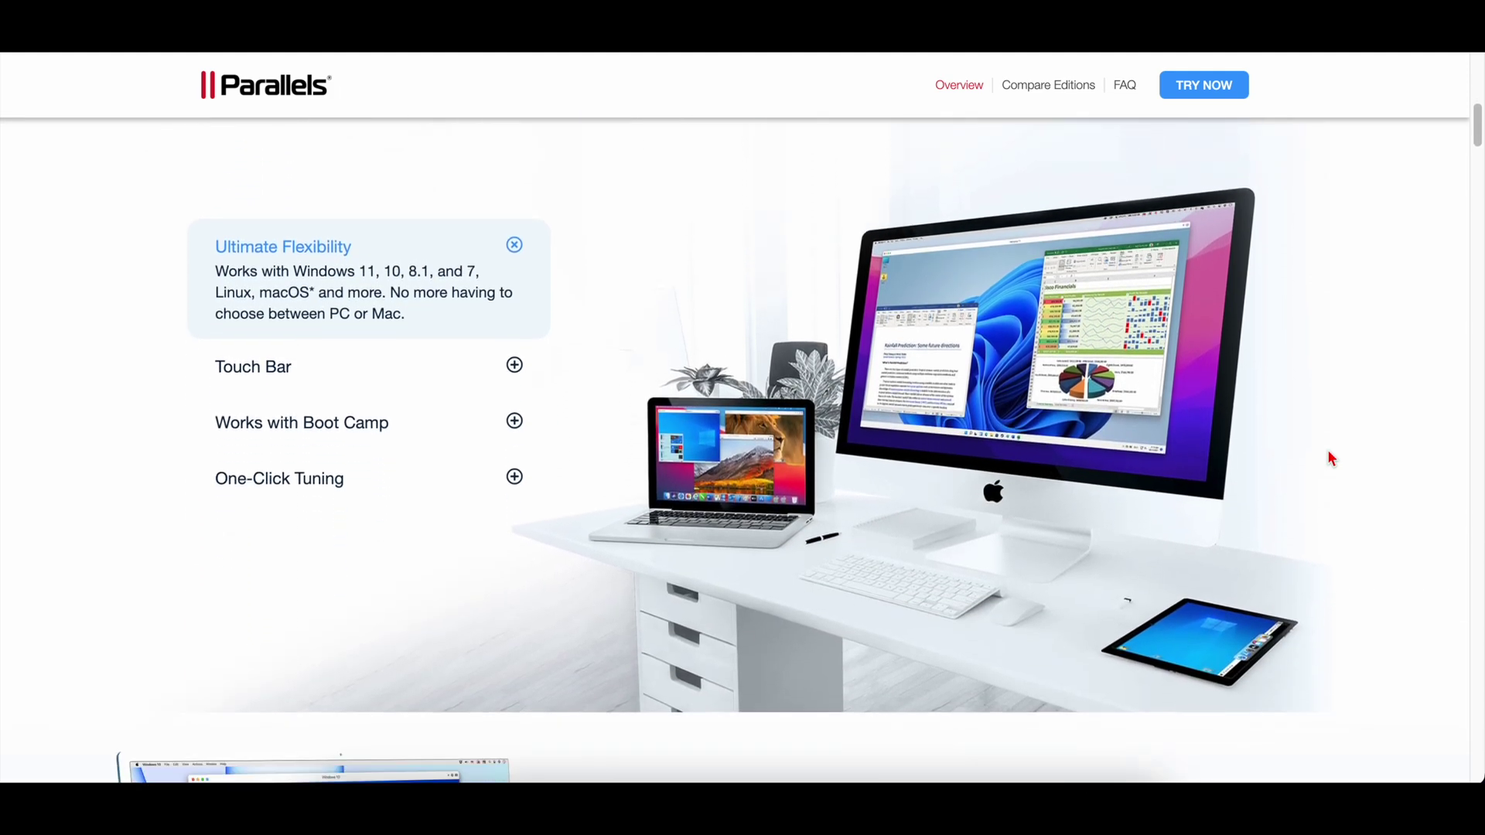
{"action": "scroll", "coordinate": [1331, 459], "scroll_direction": "down", "scroll_amount": 1}
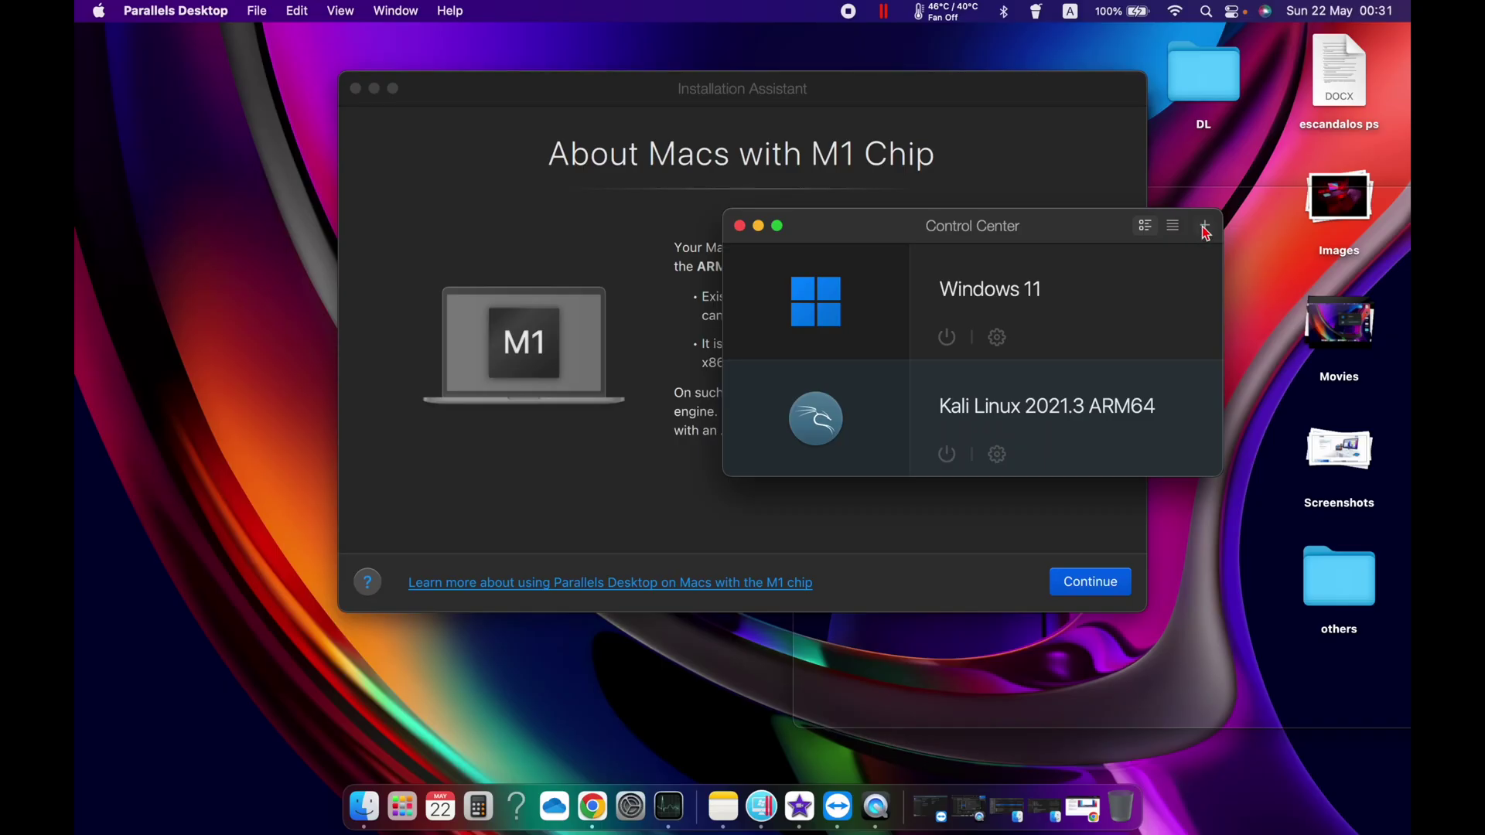
Start creating a new virtual machine and continue past the M1 chip notice
{"action": "left_click", "coordinate": [1206, 229]}
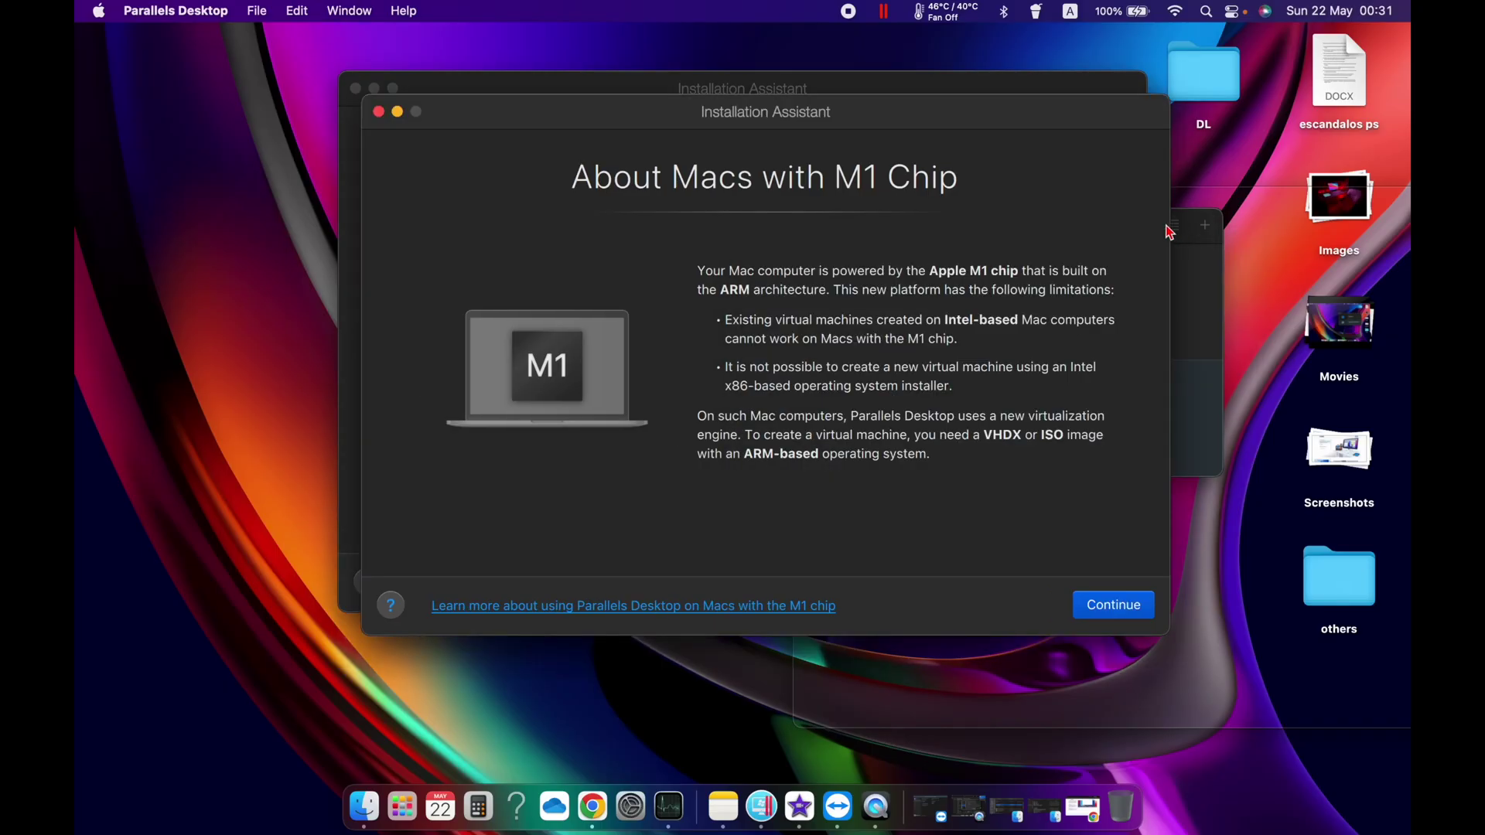
{"action": "left_click", "coordinate": [1097, 604]}
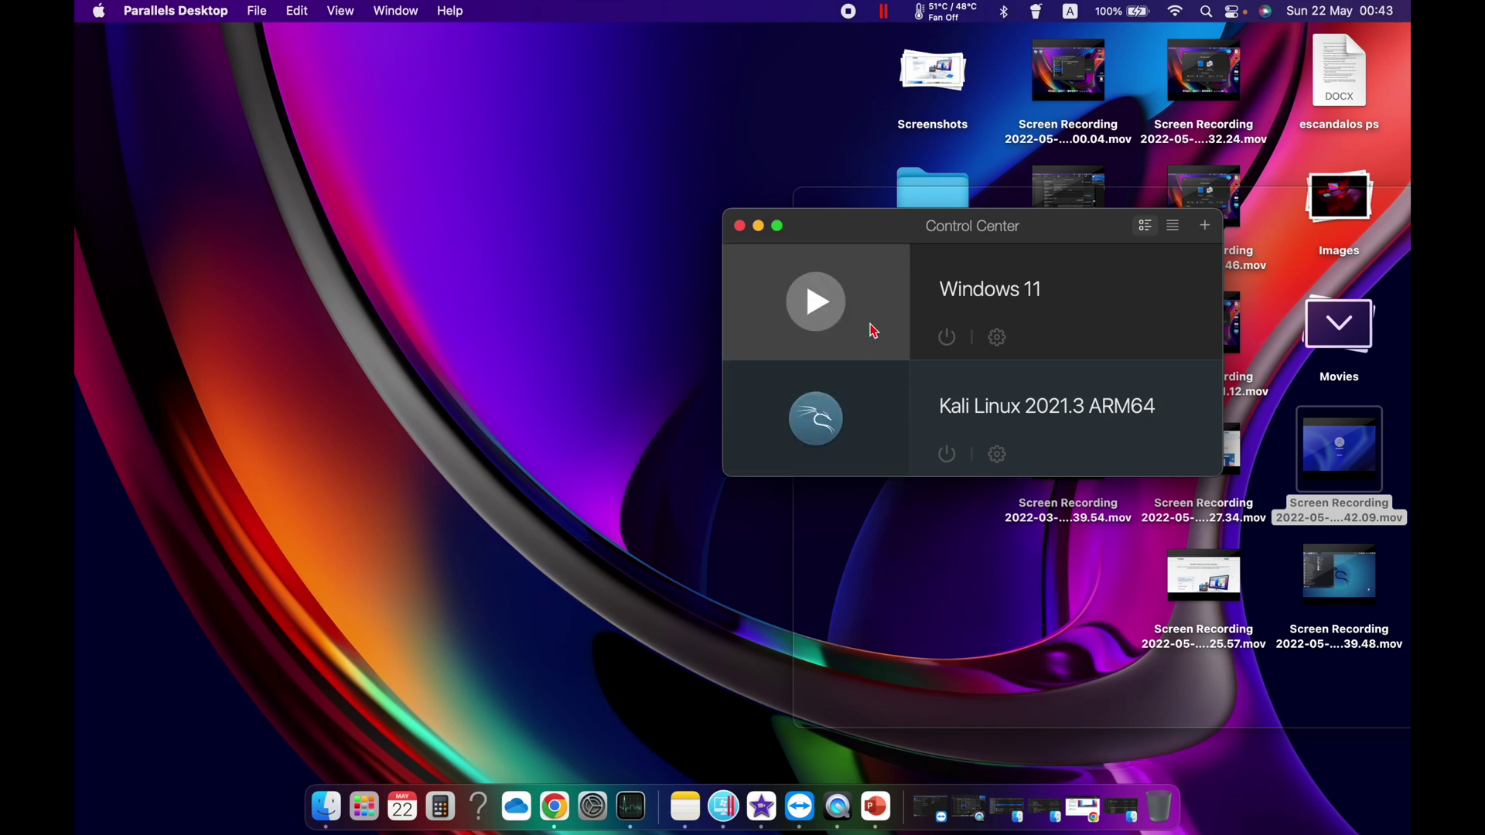
Start the Windows 11 virtual machine from Control Center
{"action": "left_click", "coordinate": [815, 303]}
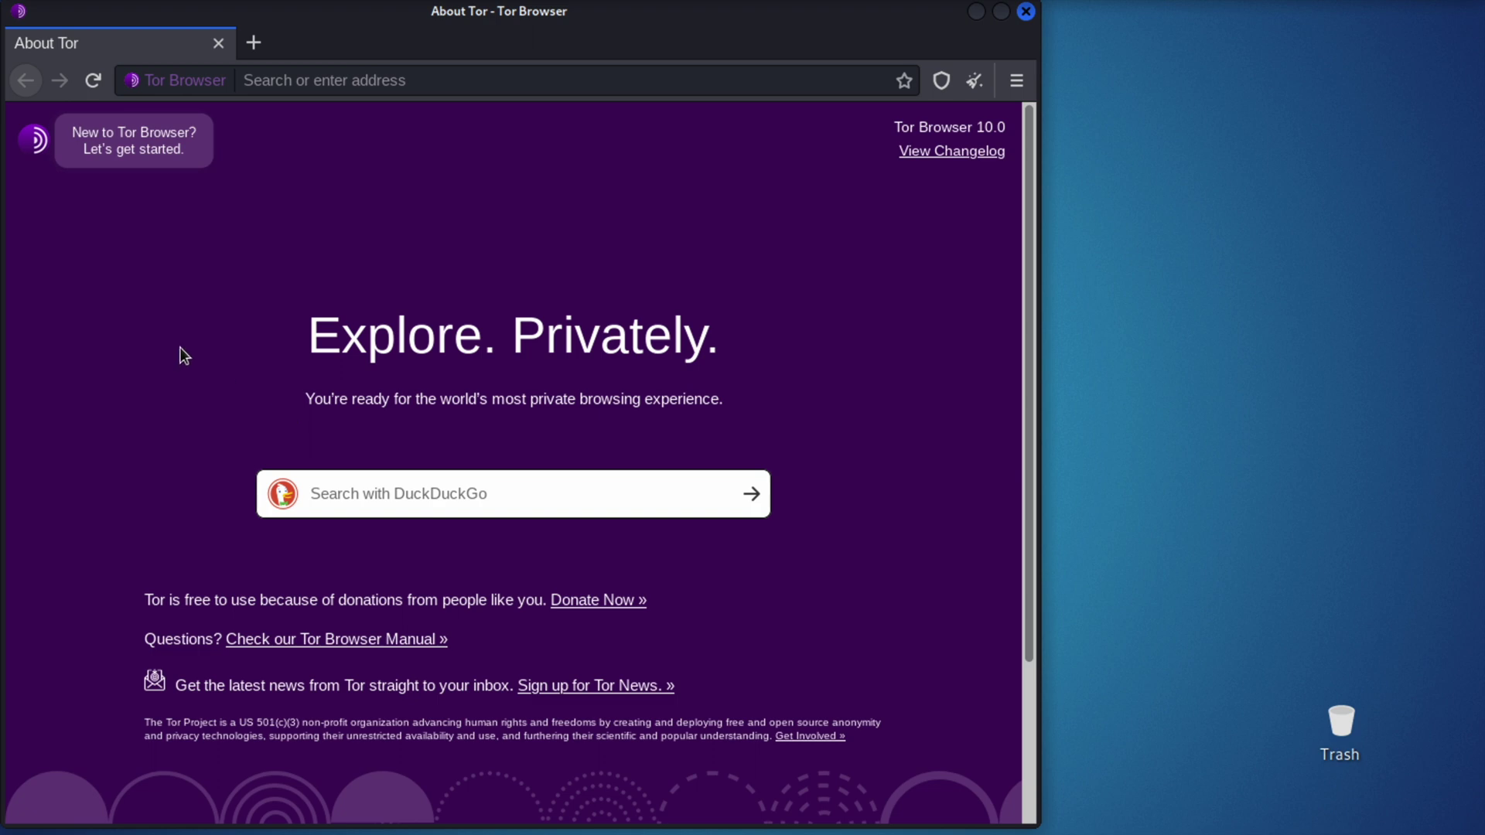
Scroll the About Tor page, then move the Tor Browser window right to uncover the desktop icons
{"action": "scroll", "coordinate": [180, 347], "scroll_direction": "down", "scroll_amount": 4}
{"action": "scroll", "coordinate": [181, 356], "scroll_direction": "up", "scroll_amount": 4}
{"action": "left_click_drag", "start_coordinate": [885, 17], "coordinate": [962, 18]}
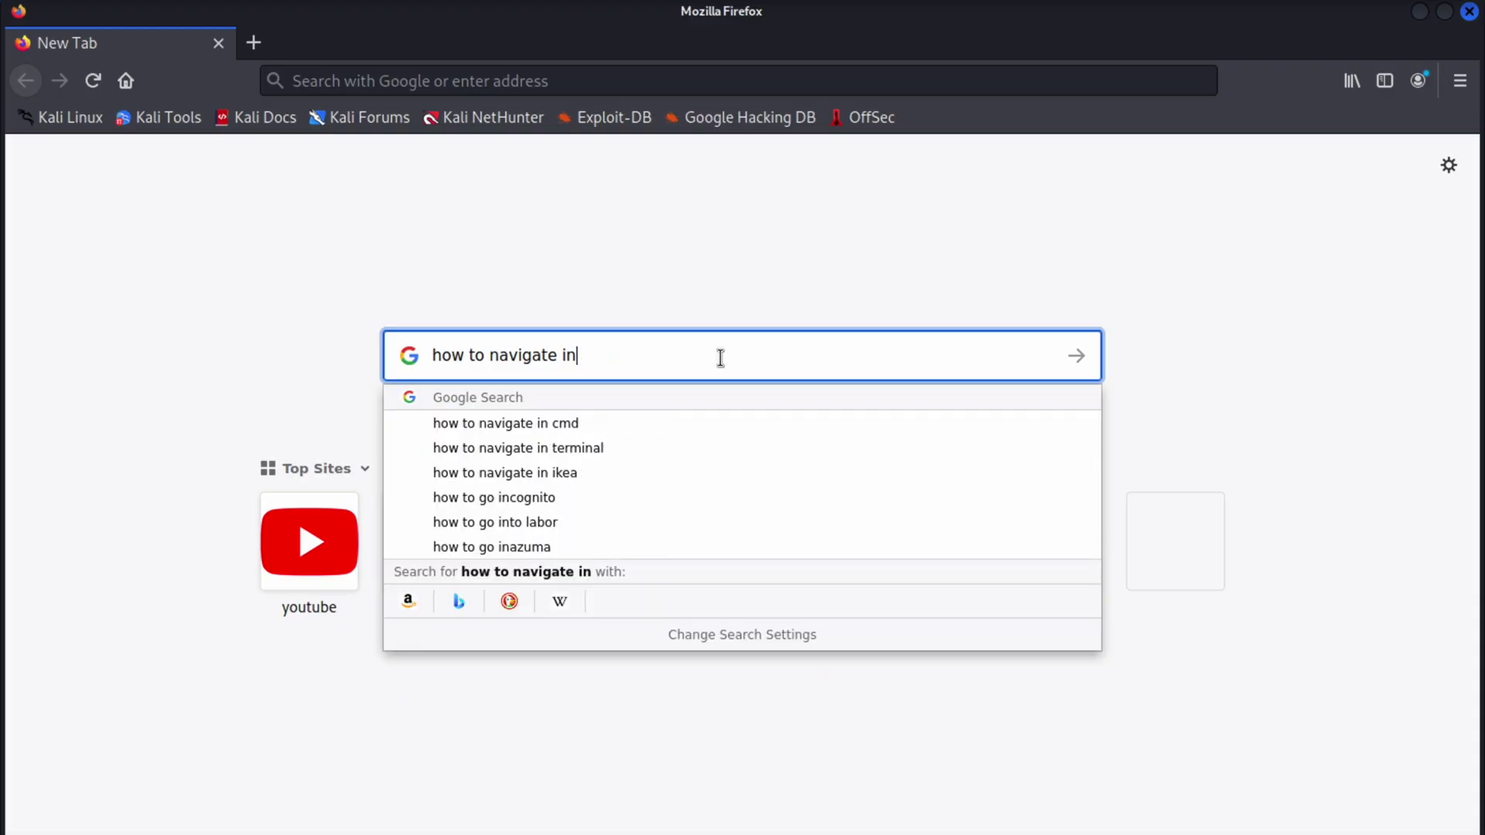
{"action": "key", "text": "BackSpace"}
{"action": "key", "text": "BackSpace"}
{"action": "key", "text": "BackSpace"}
Fix the search query so it reads 'how to navigate in a terminal'
{"action": "type", "text": "in a term"}
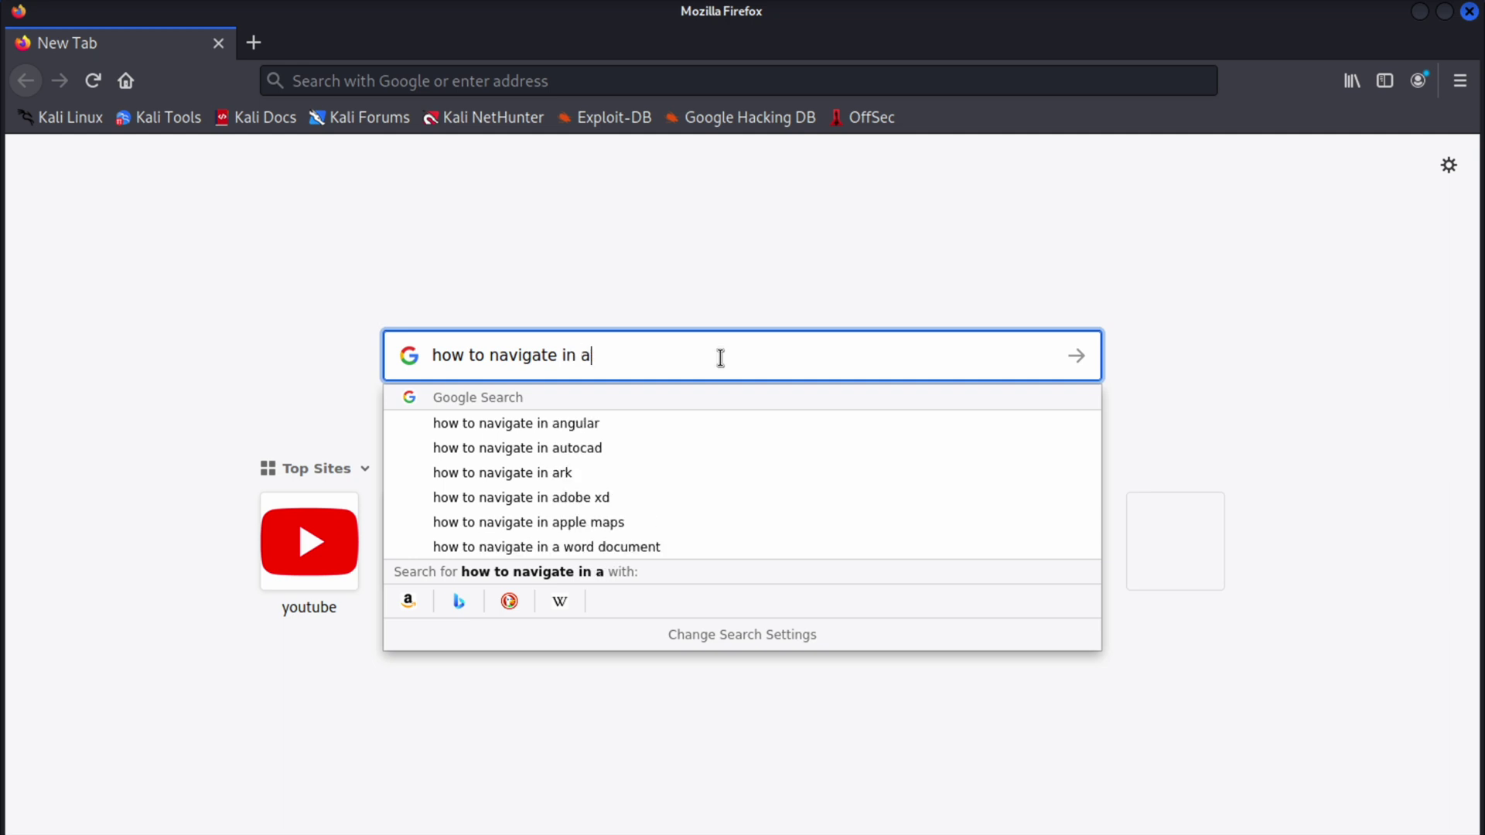
{"action": "type", "text": "inal"}
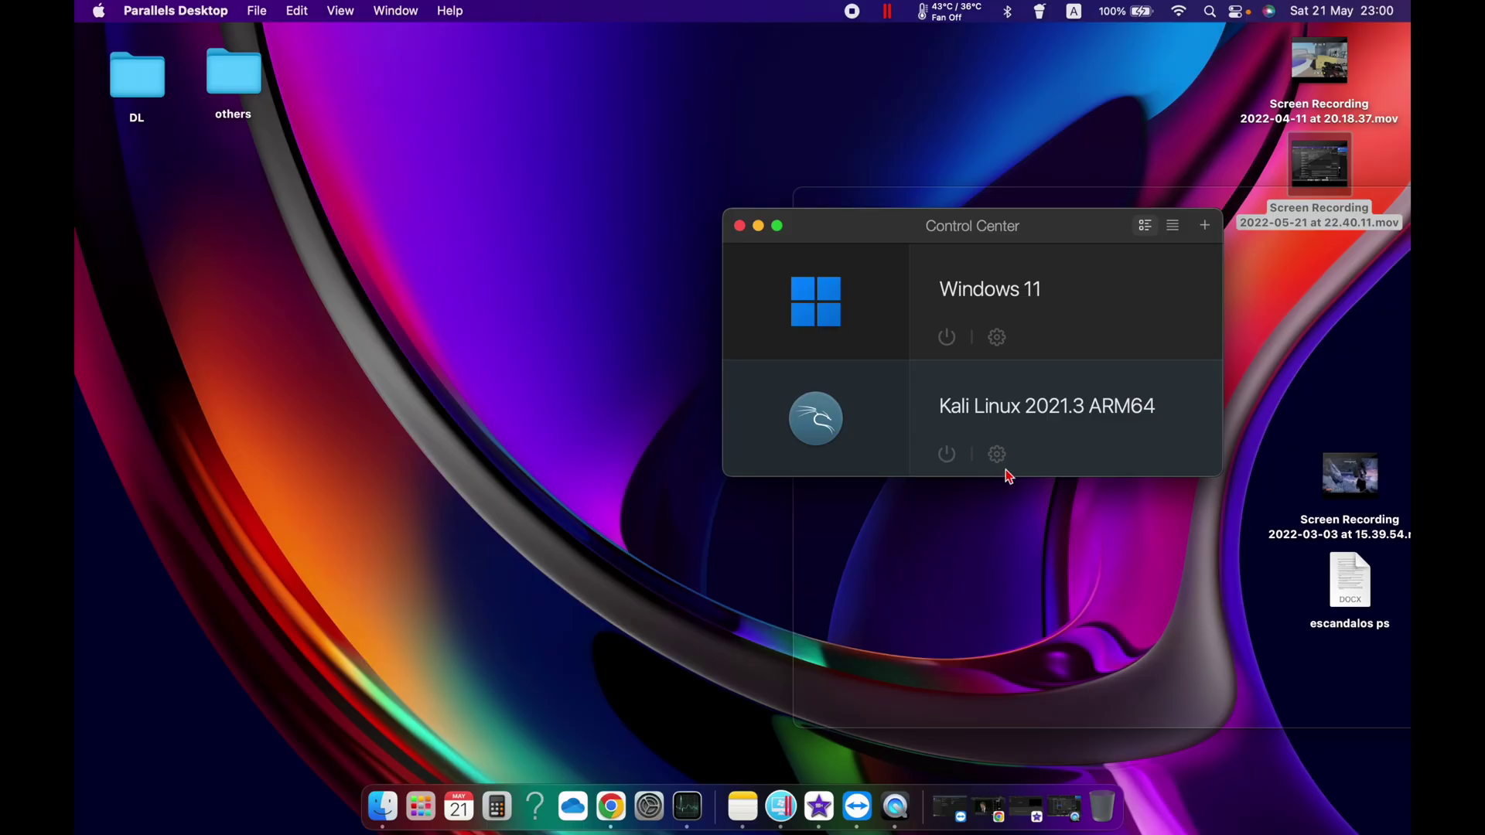
Open the Kali Linux VM's configuration and show its network Source options
{"action": "left_click", "coordinate": [998, 455]}
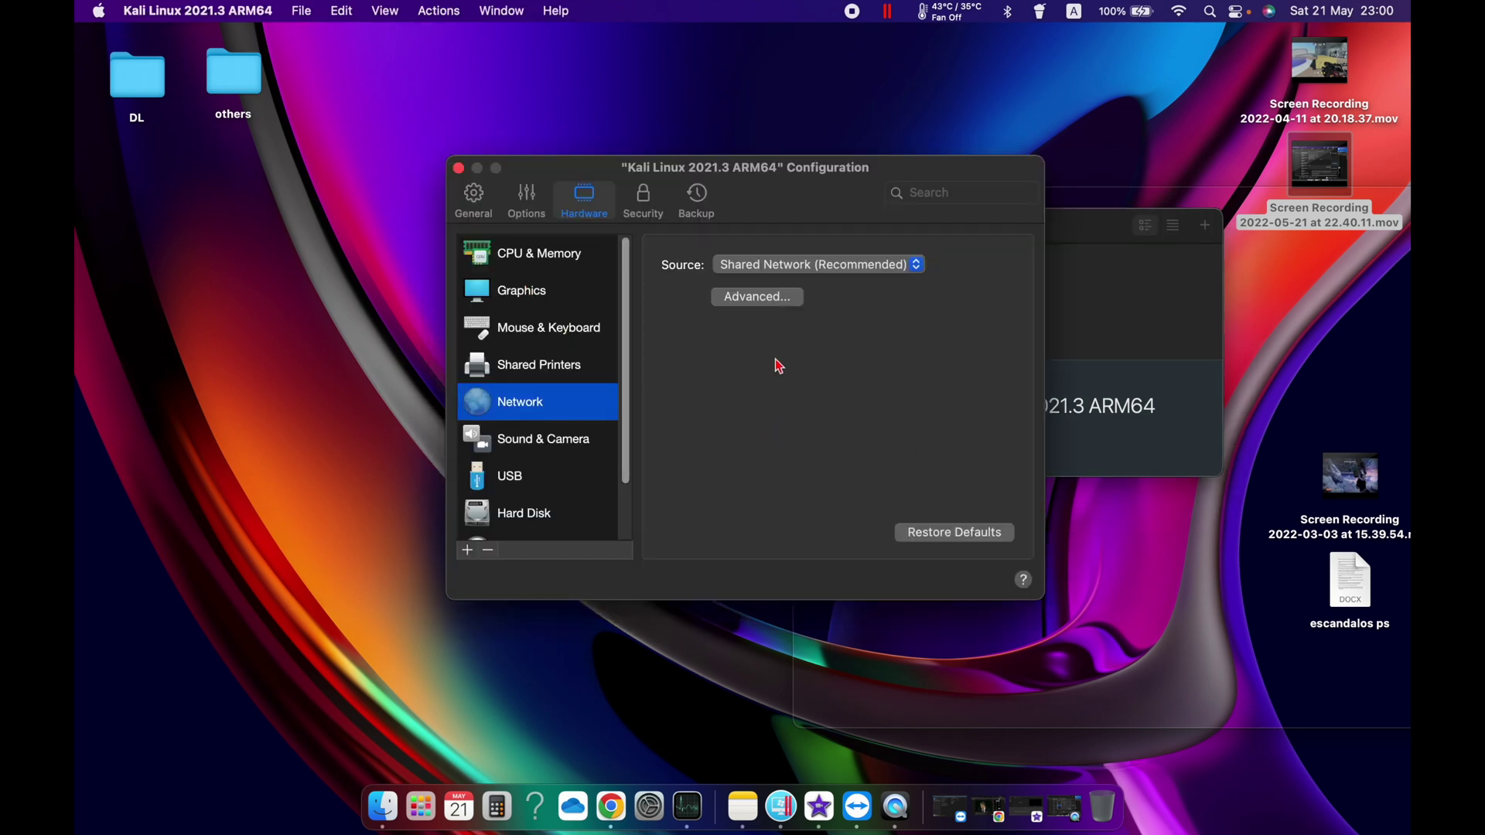
{"action": "left_click", "coordinate": [864, 276]}
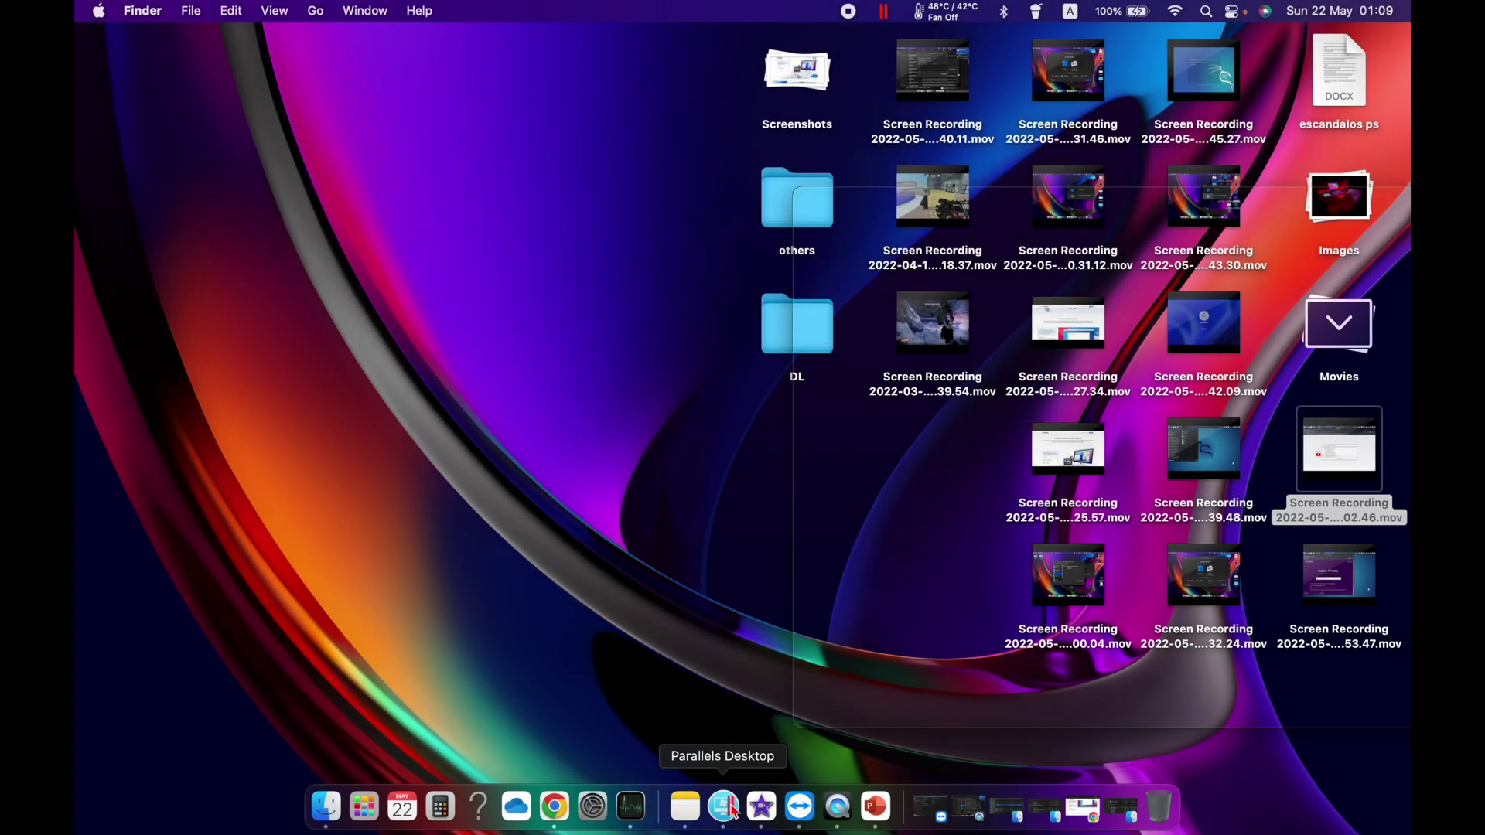
Bring up Control Center and show About Parallels Desktop, version 1.7.3 (23546)
{"action": "left_click", "coordinate": [720, 801]}
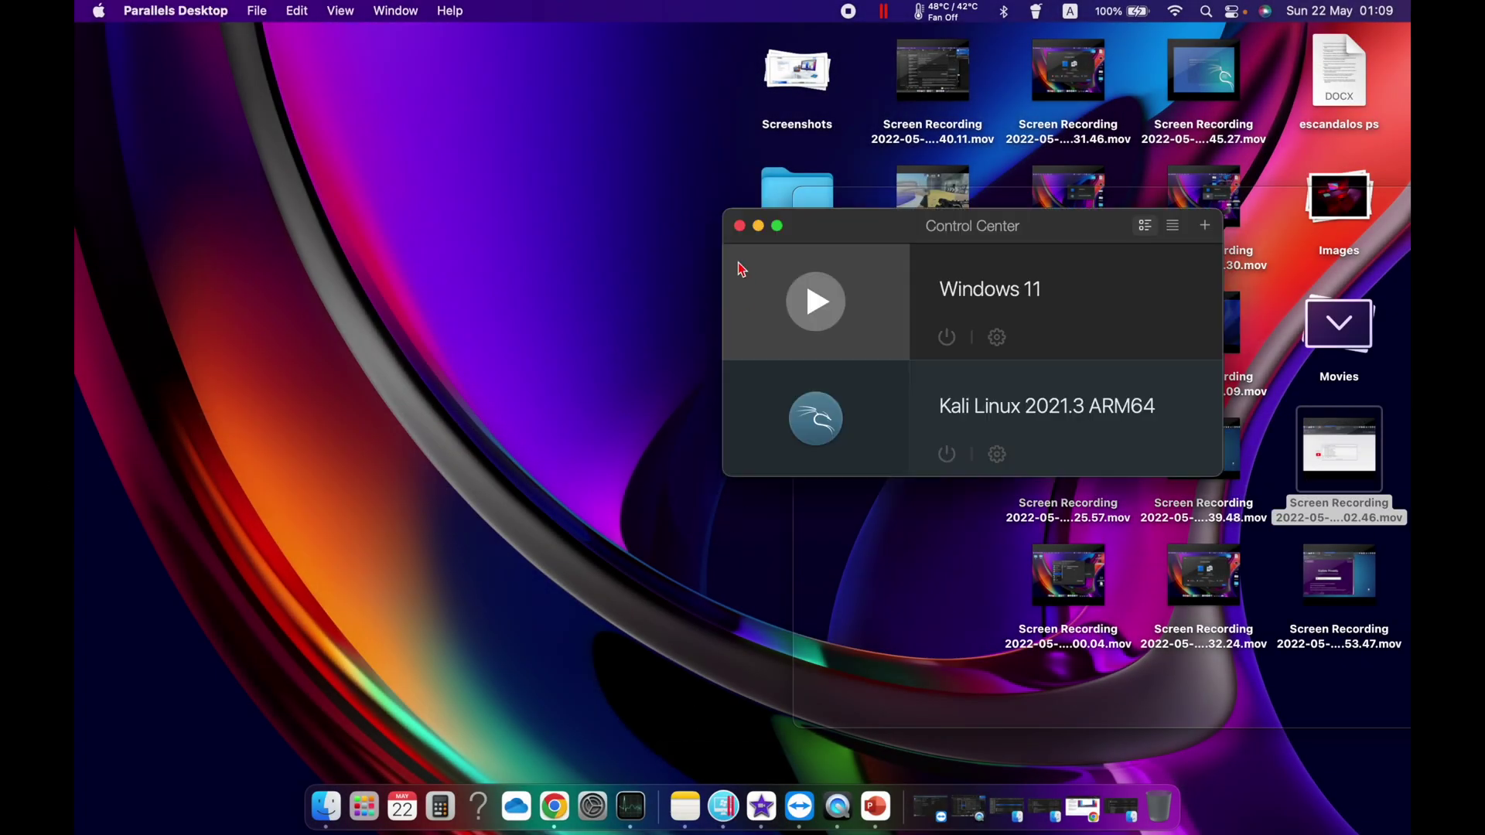
{"action": "left_click", "coordinate": [177, 10]}
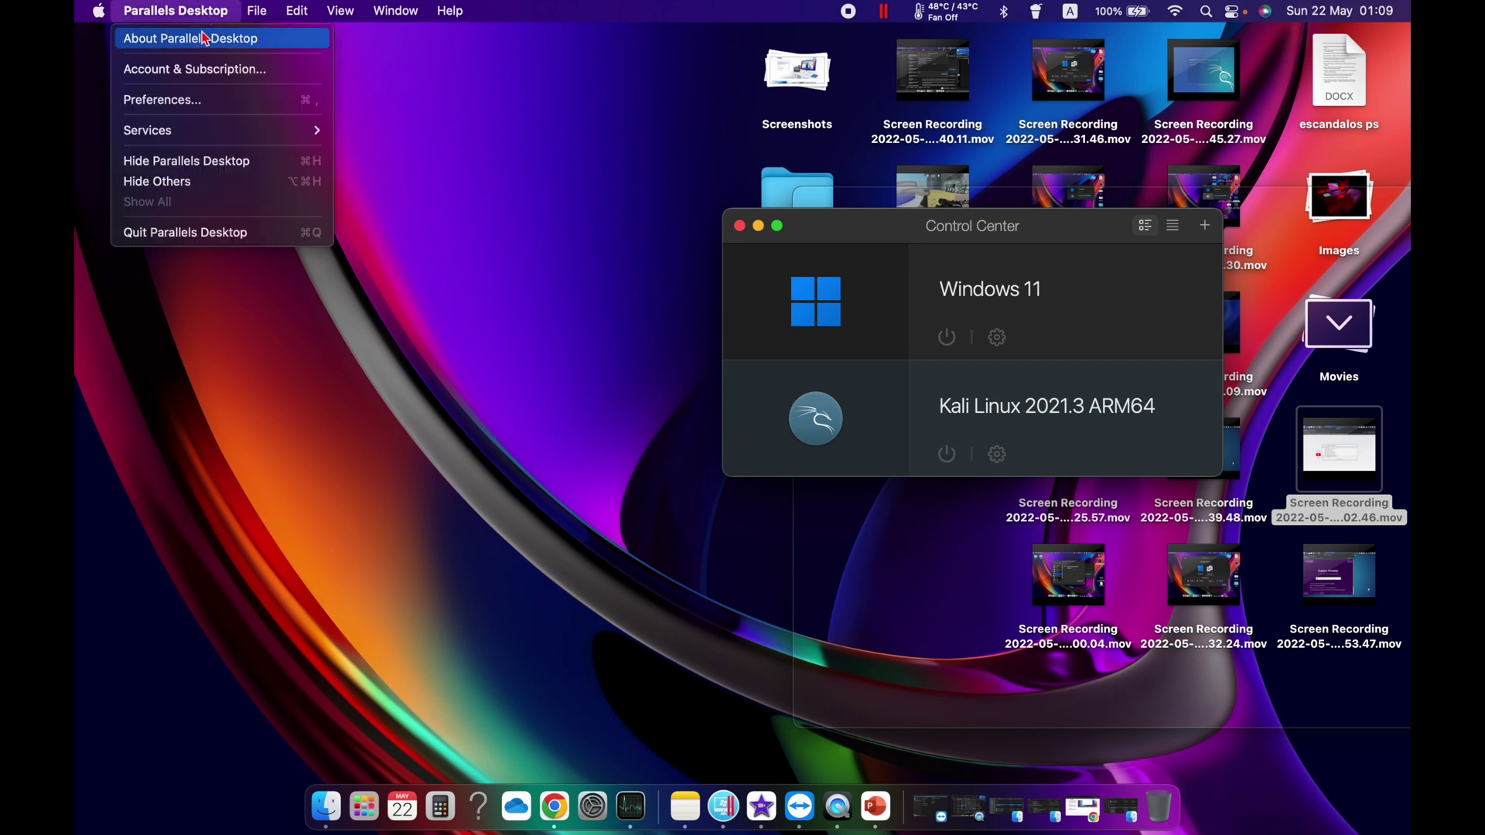
{"action": "left_click", "coordinate": [205, 40]}
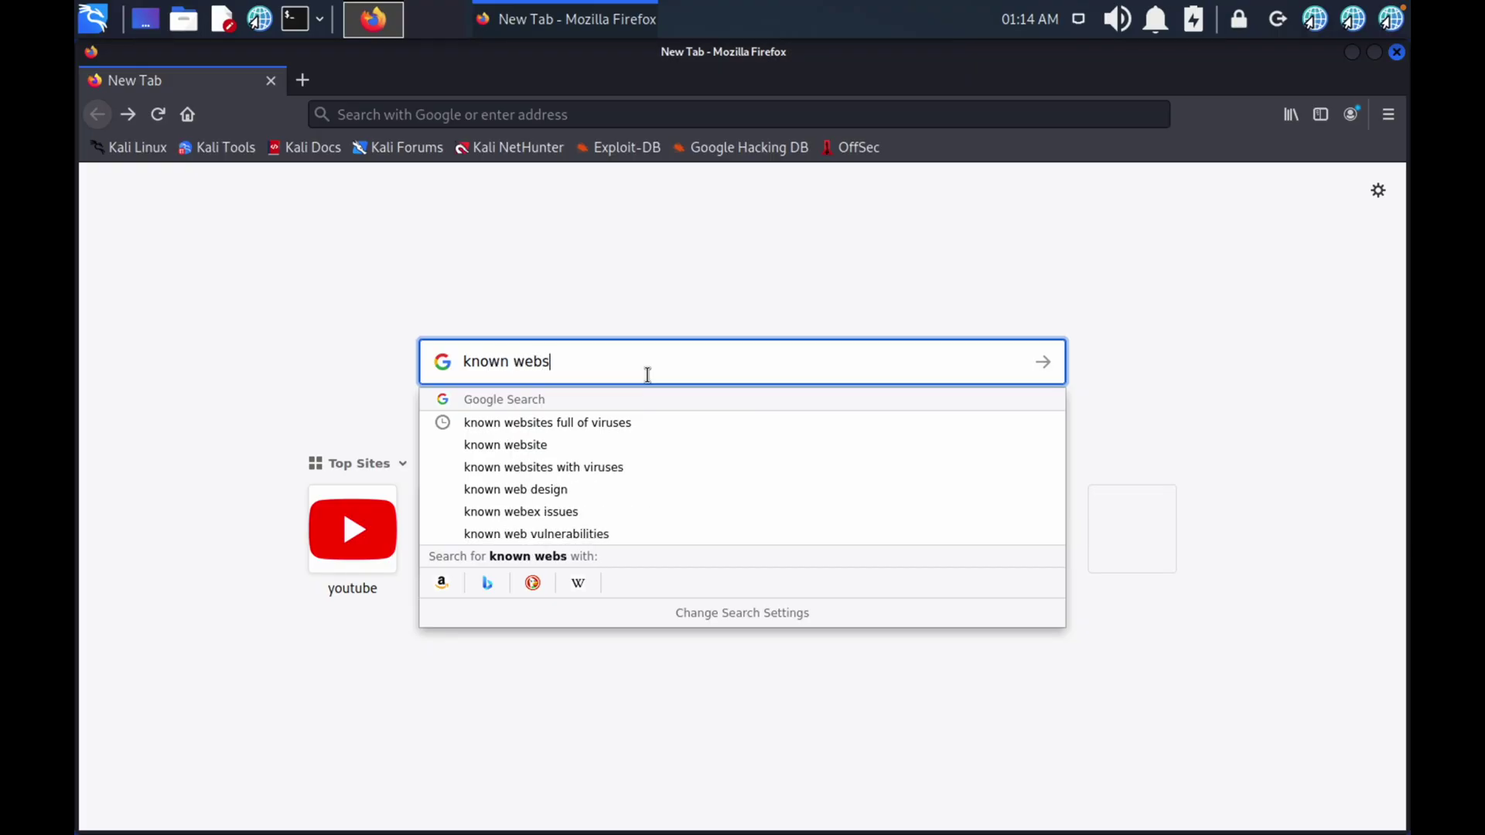
Search for 'known websites full of viruses' and scroll through the Google results
{"action": "type", "text": "full "}
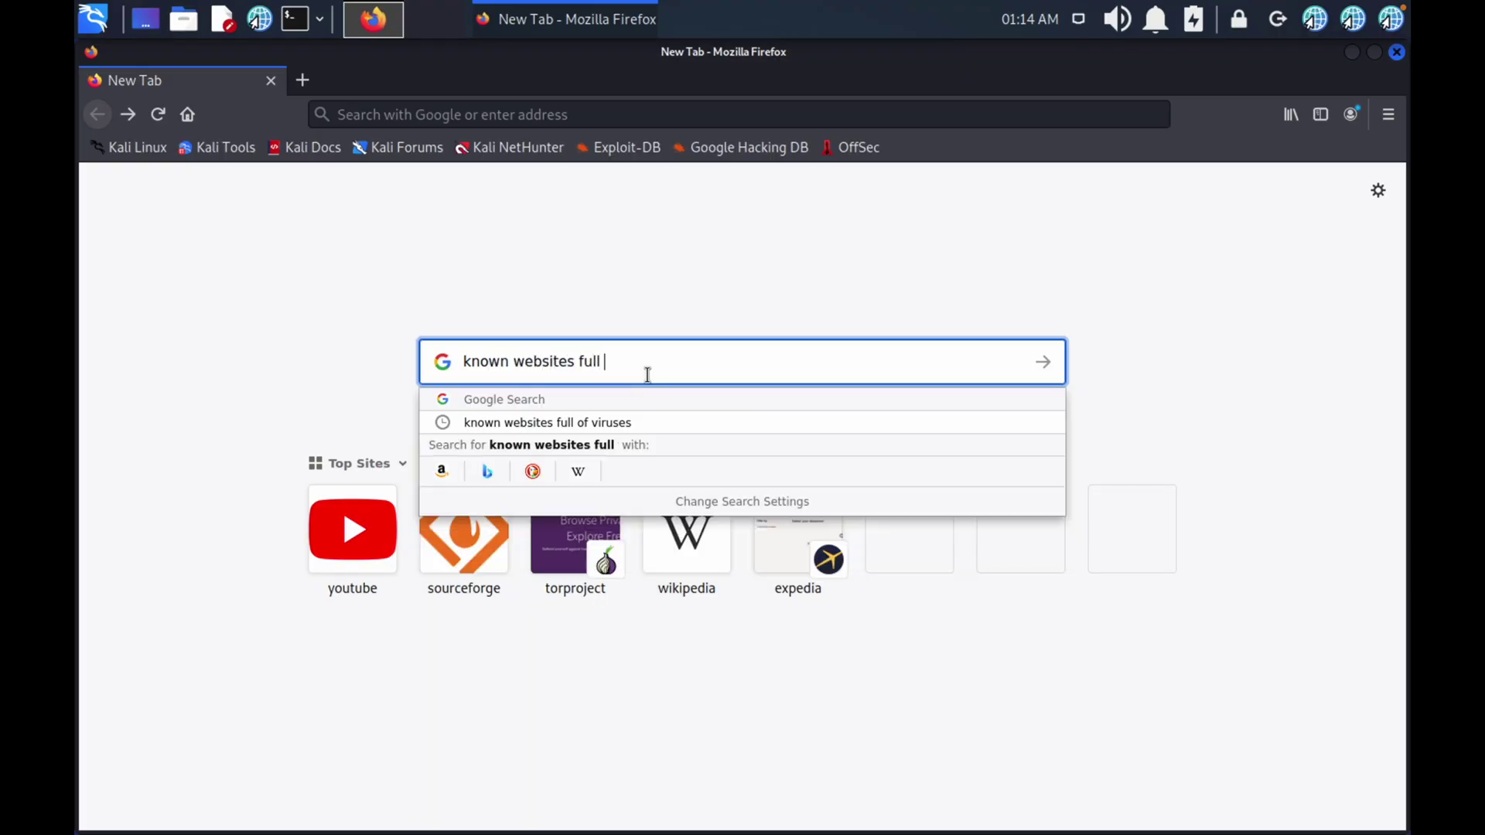
{"action": "type", "text": "of viruses"}
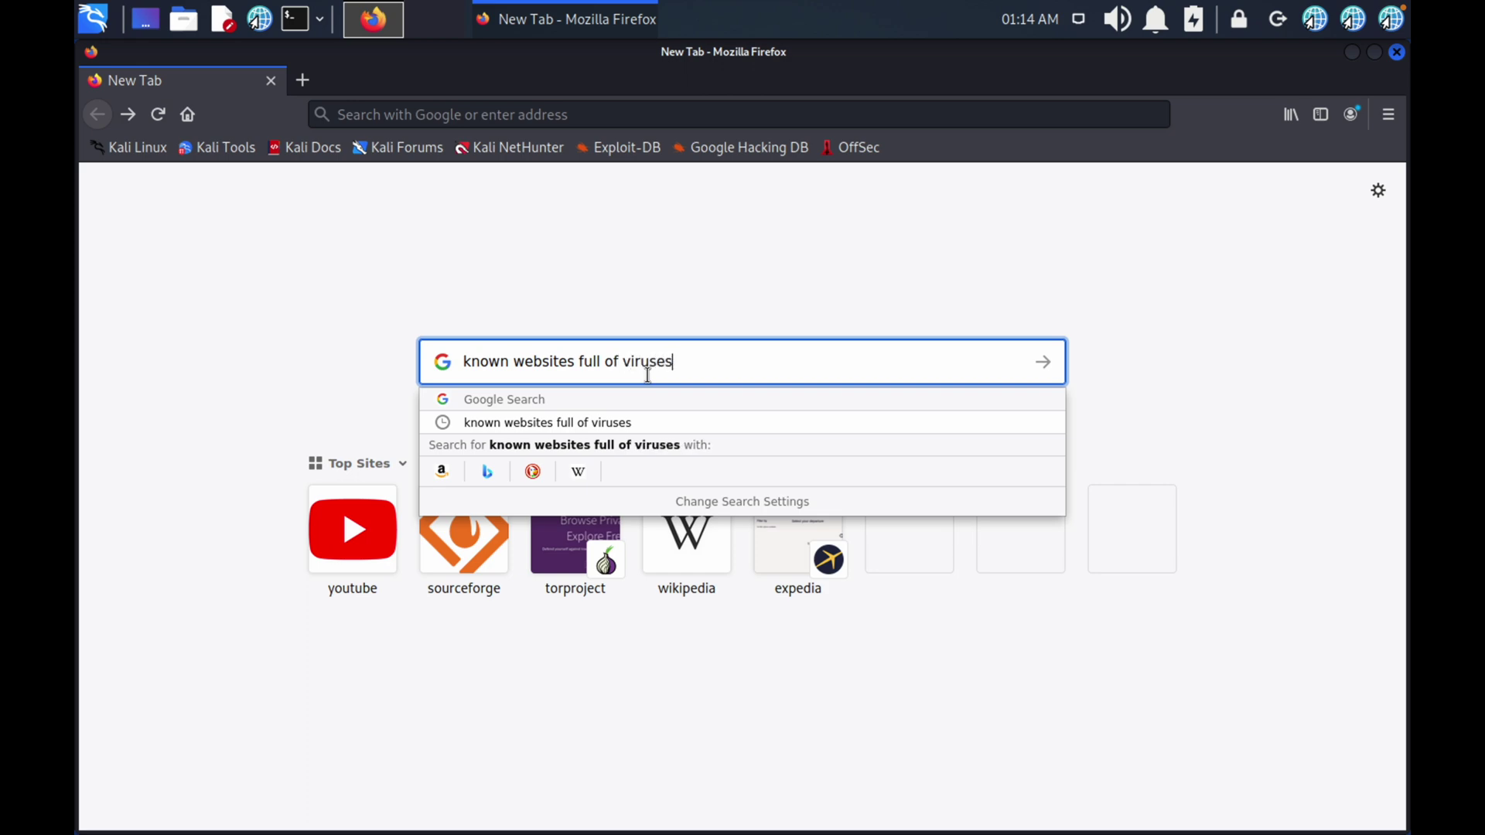
{"action": "key", "text": "Return"}
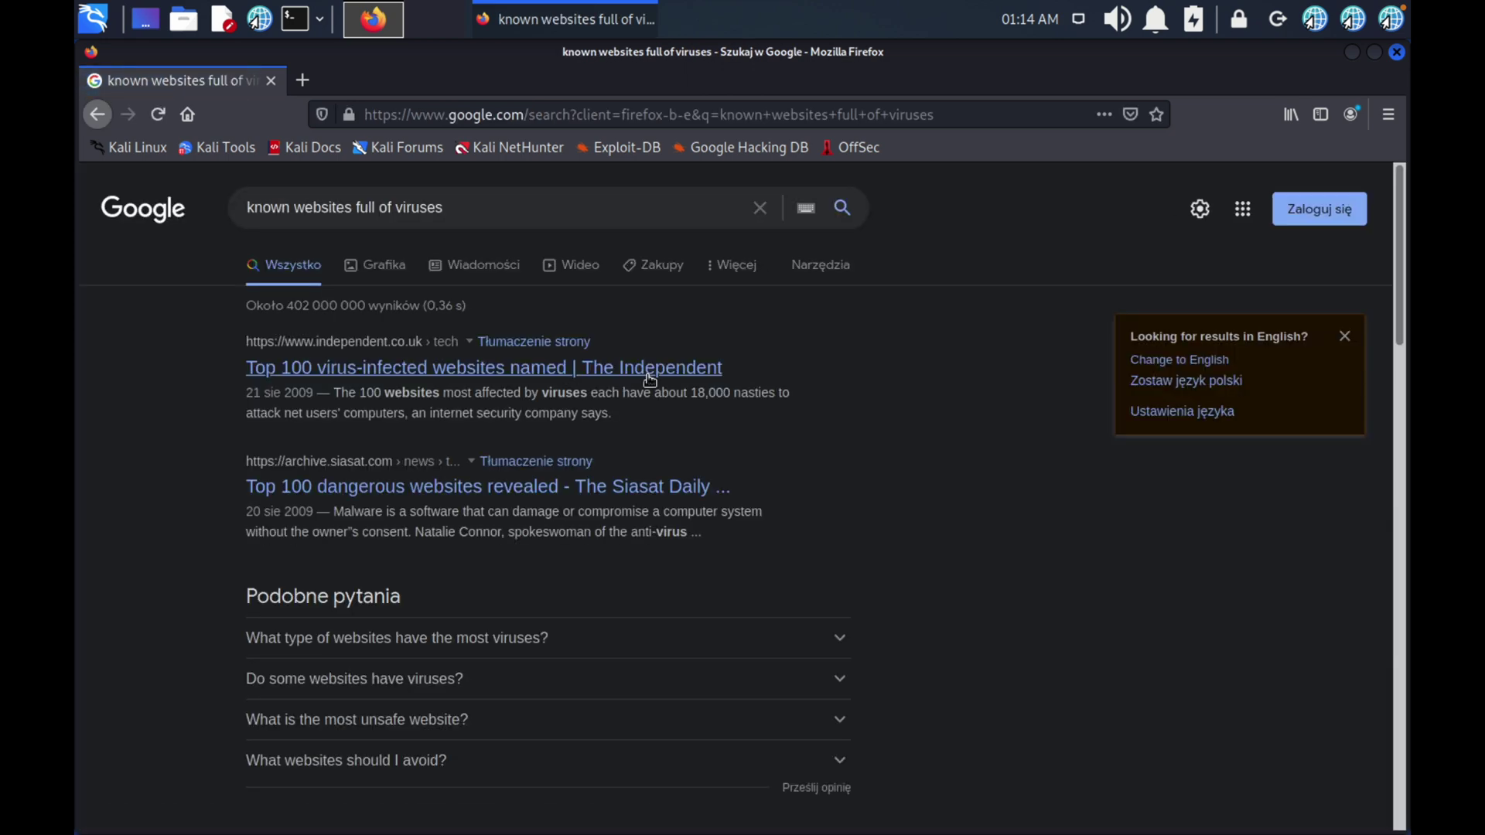
{"action": "scroll", "coordinate": [434, 341], "scroll_direction": "down", "scroll_amount": 10}
{"action": "scroll", "coordinate": [443, 327], "scroll_direction": "up", "scroll_amount": 9}
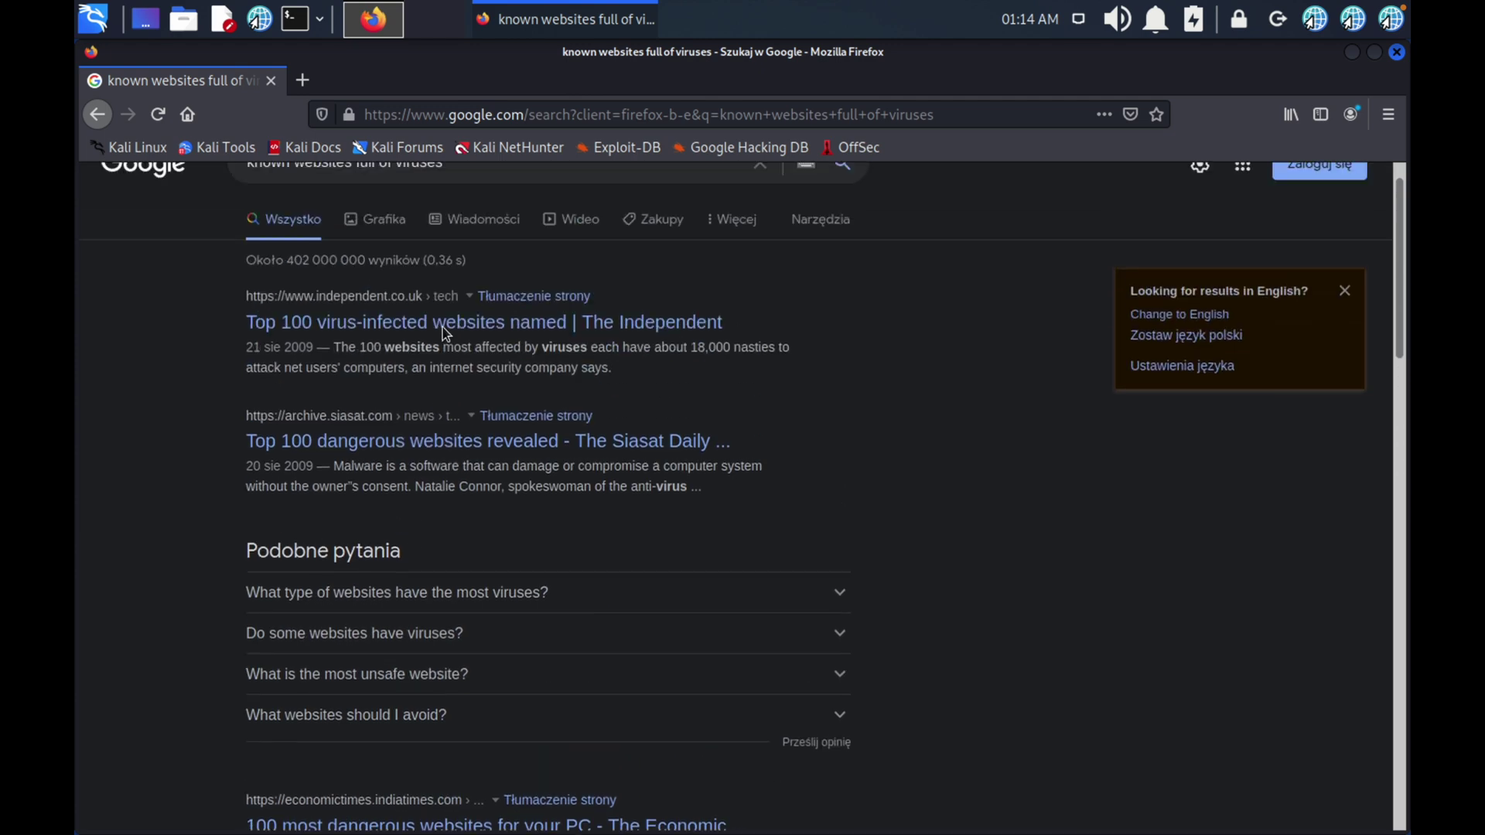
{"action": "scroll", "coordinate": [443, 327], "scroll_direction": "up", "scroll_amount": 1}
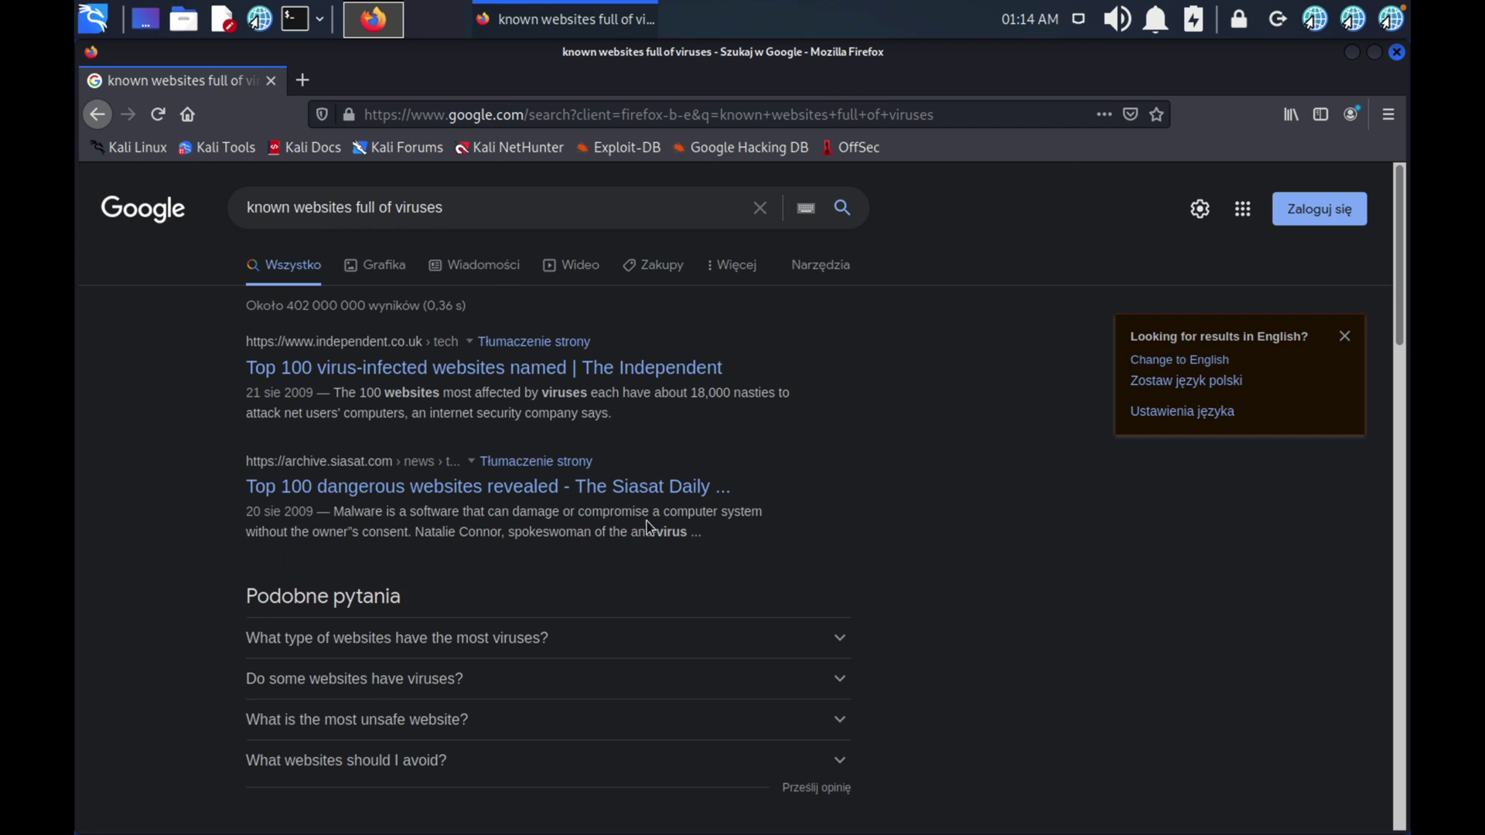
{"action": "scroll", "coordinate": [700, 495], "scroll_direction": "down", "scroll_amount": 6}
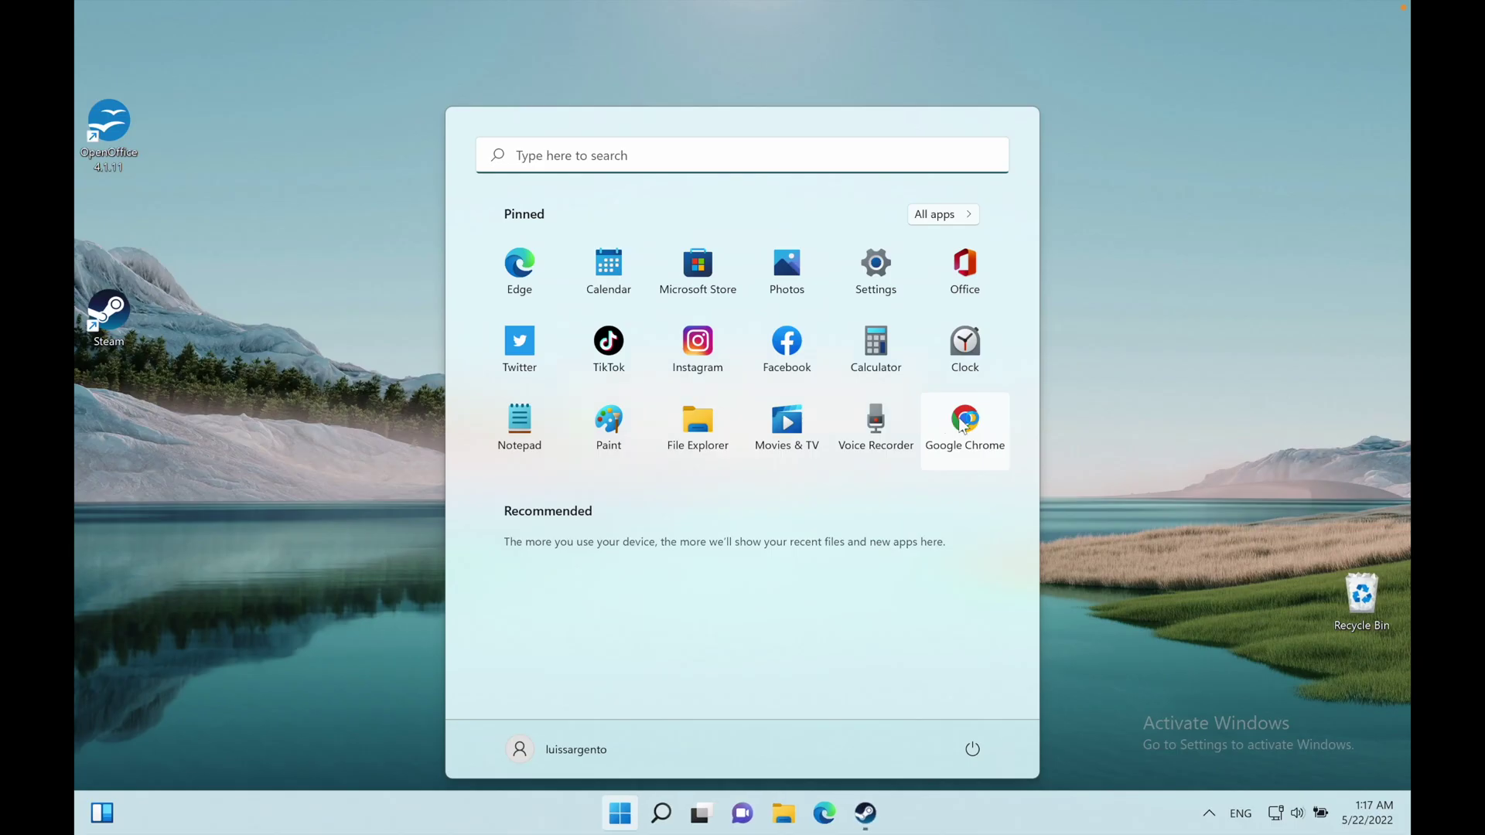
Launch Windows Settings and look over the Network & internet page
{"action": "left_click", "coordinate": [887, 280]}
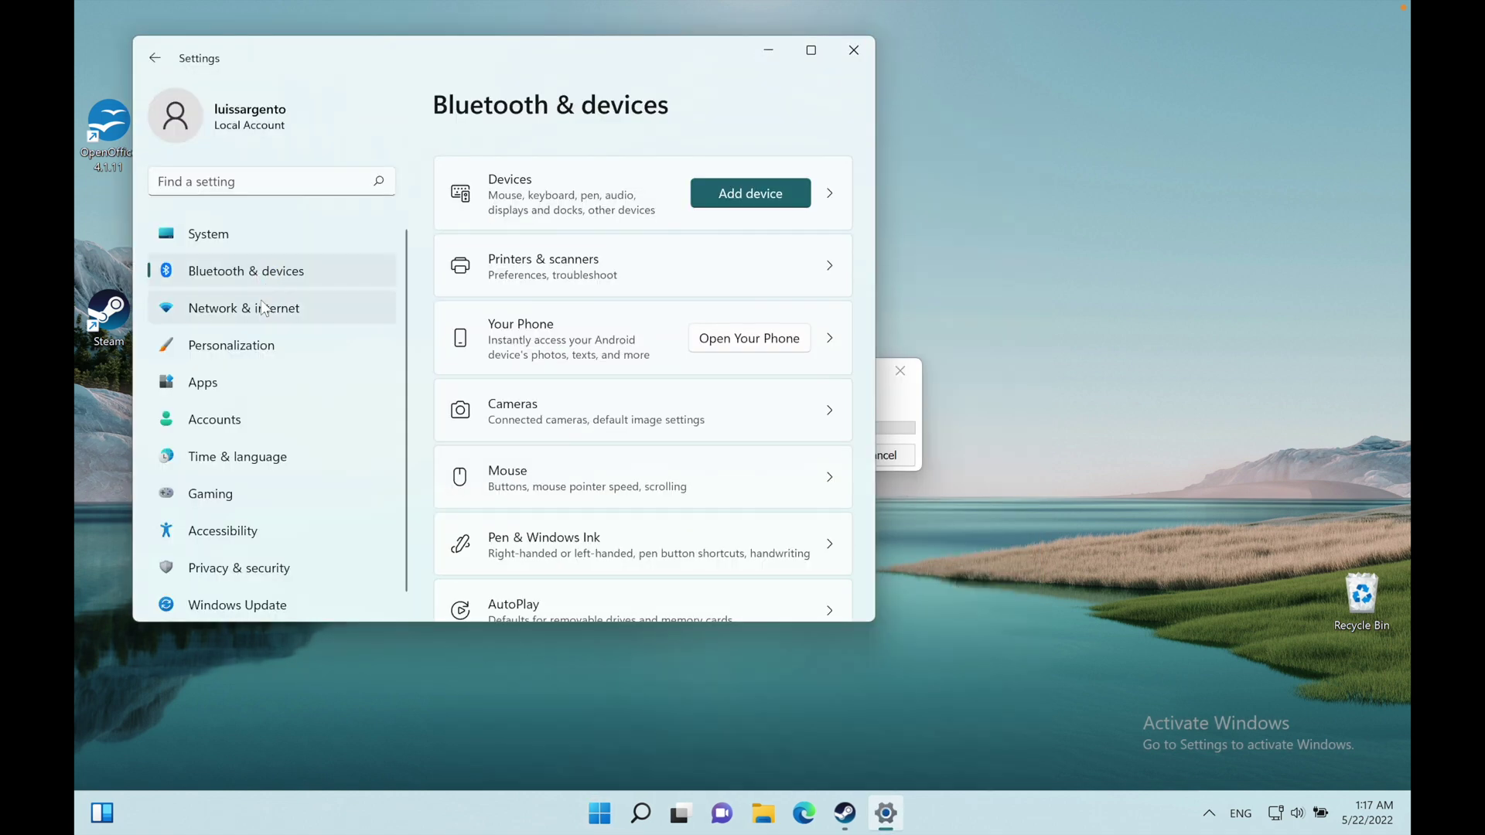
{"action": "left_click", "coordinate": [264, 306]}
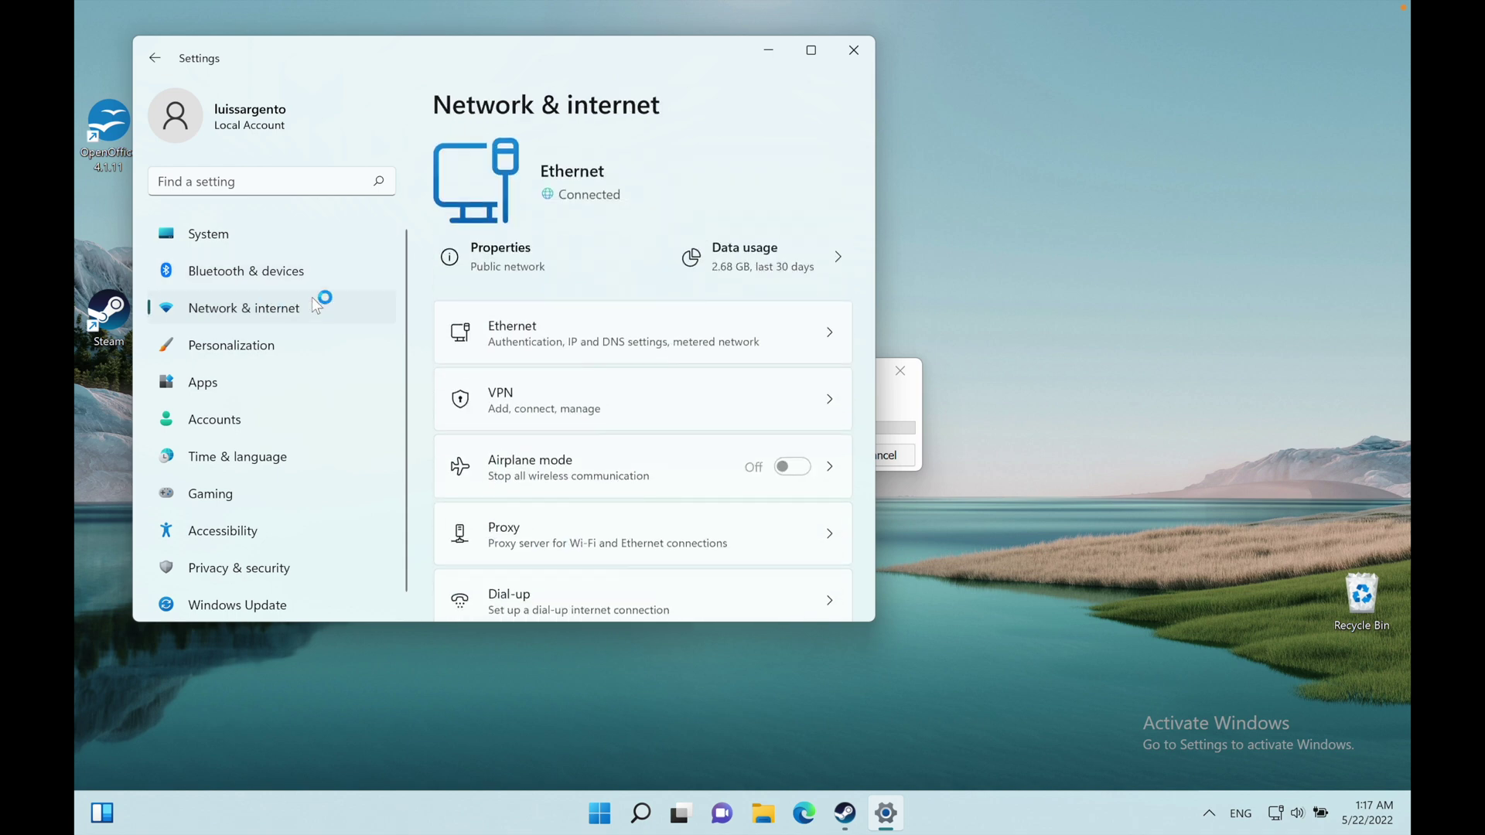
{"action": "scroll", "coordinate": [462, 259], "scroll_direction": "down", "scroll_amount": 3}
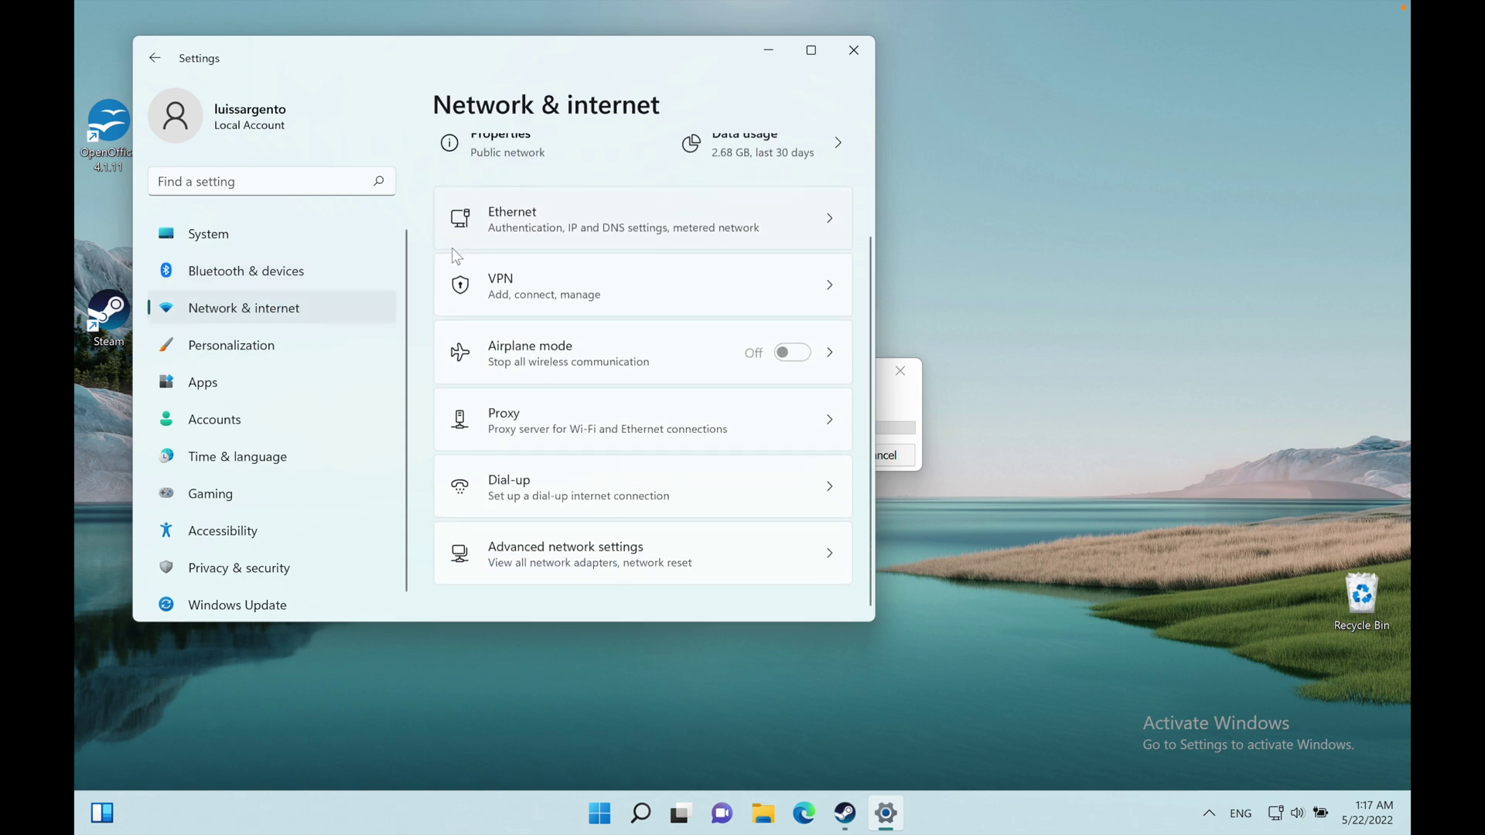
Browse the Personalization, Apps, Gaming and Accessibility settings pages
{"action": "left_click", "coordinate": [260, 345]}
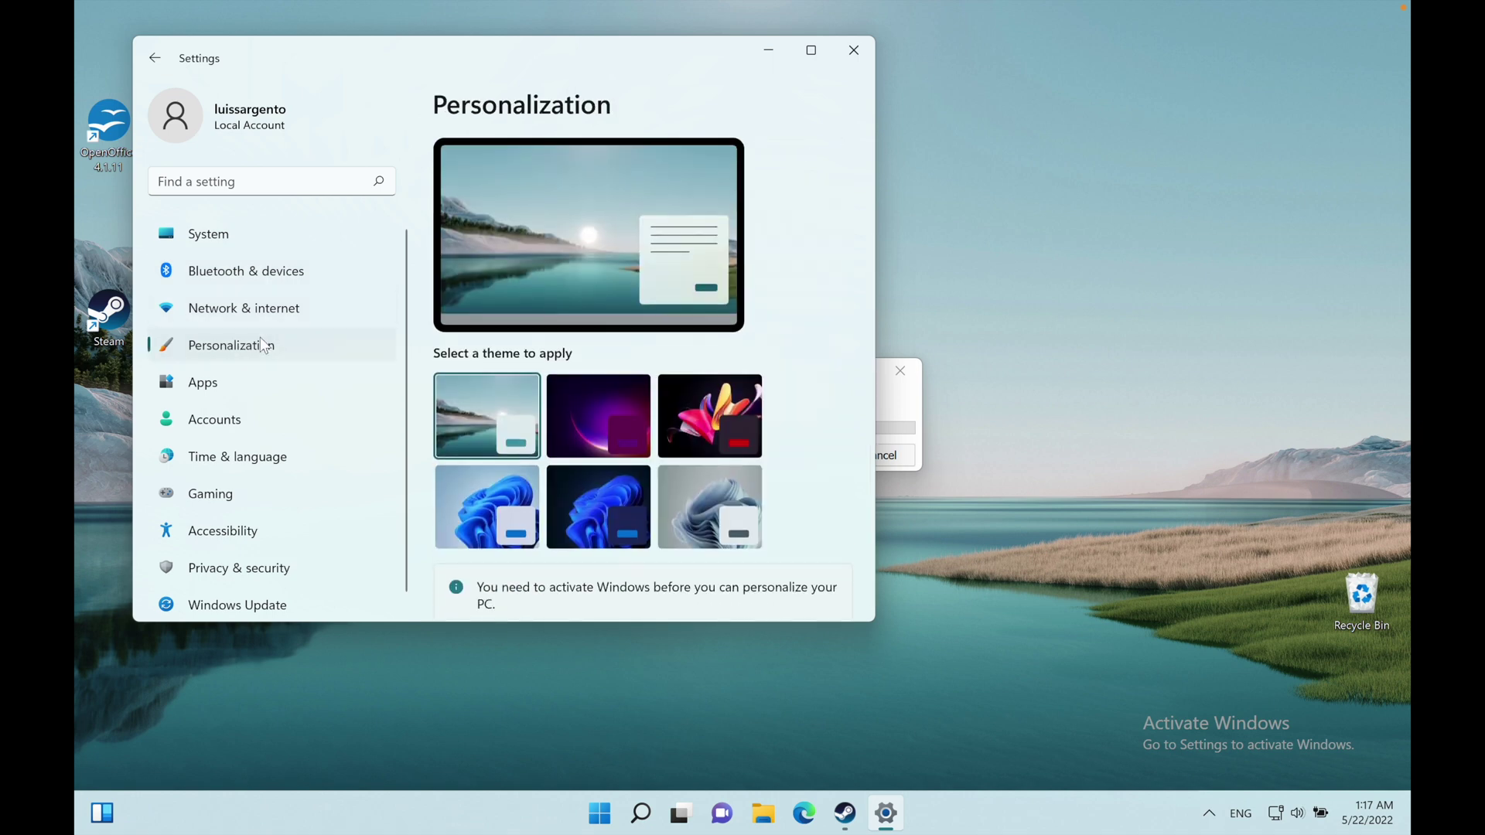
{"action": "left_click", "coordinate": [242, 375]}
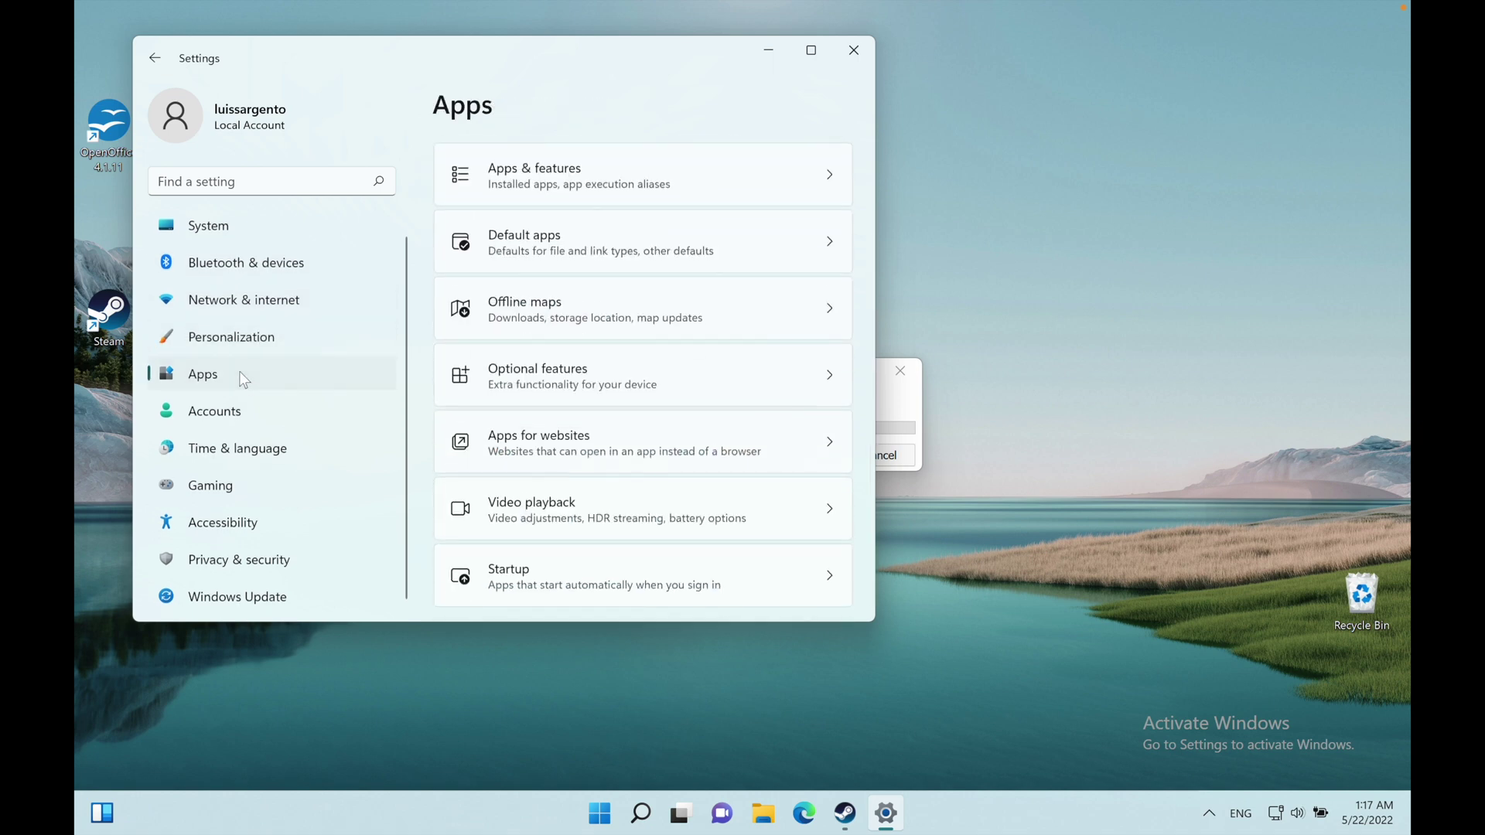
{"action": "scroll", "coordinate": [449, 286], "scroll_direction": "down", "scroll_amount": 1}
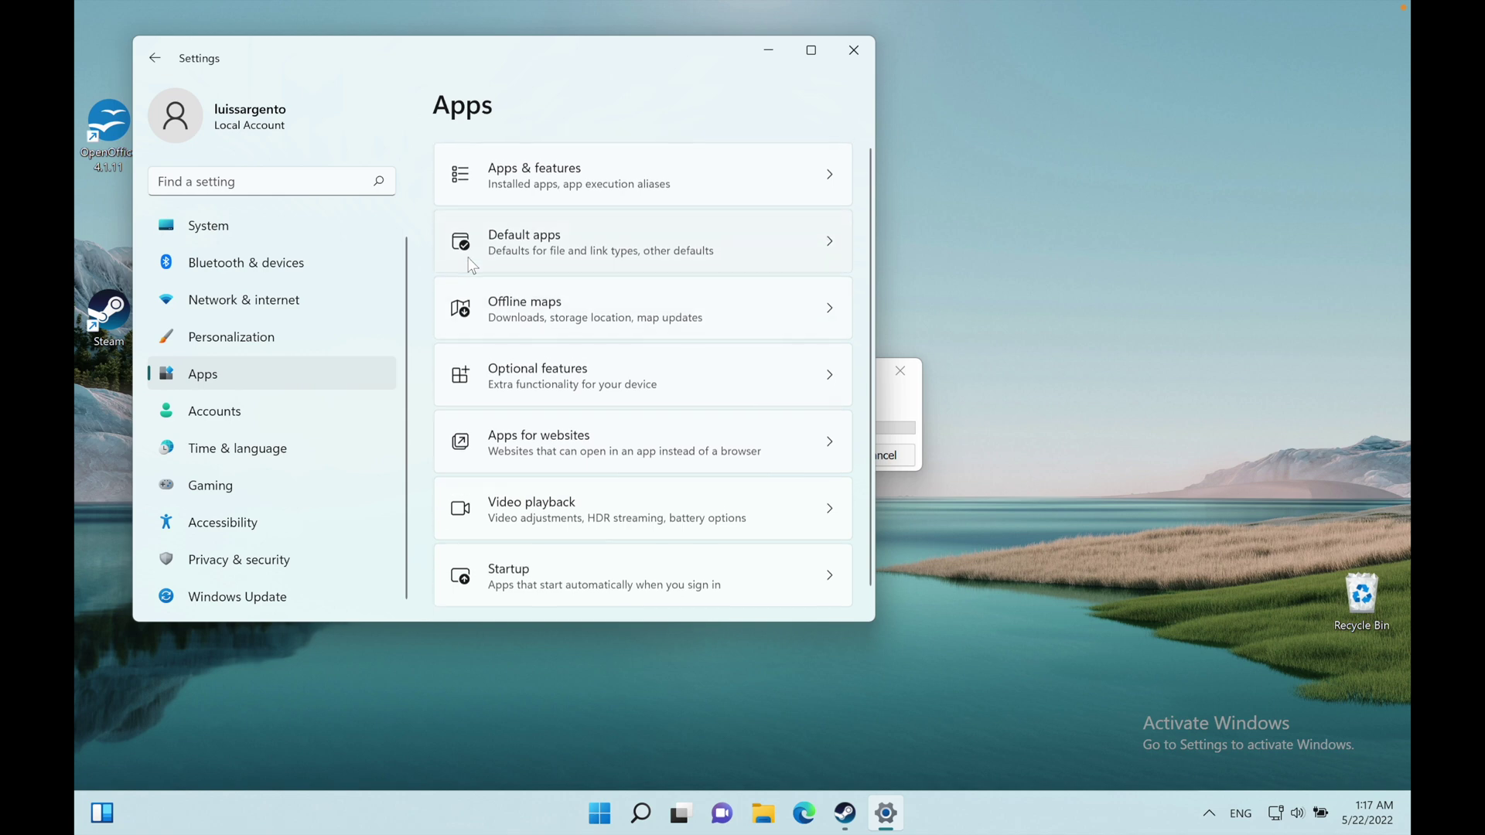
{"action": "left_click", "coordinate": [230, 489]}
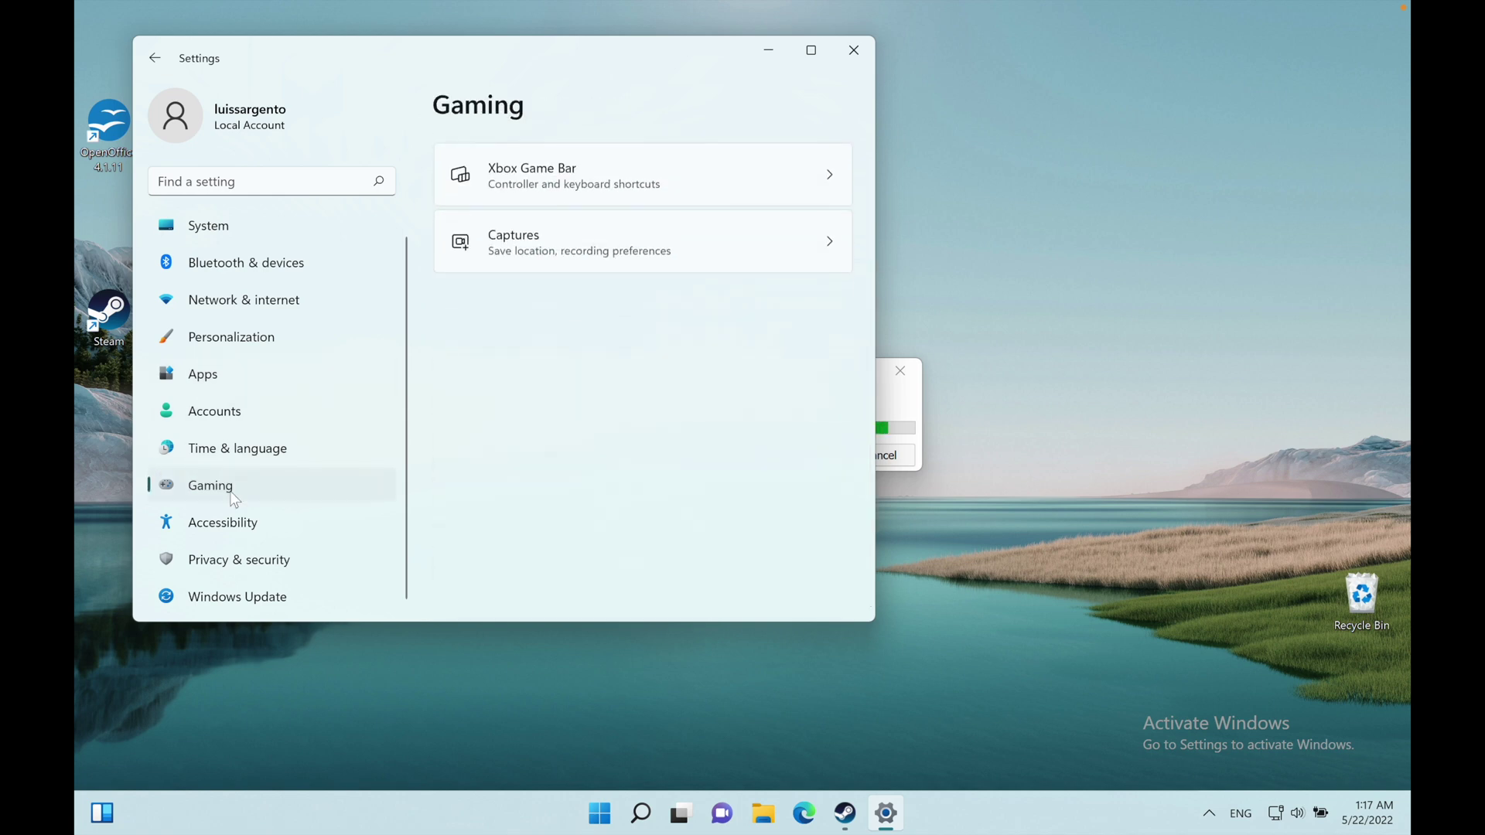
{"action": "left_click", "coordinate": [240, 522]}
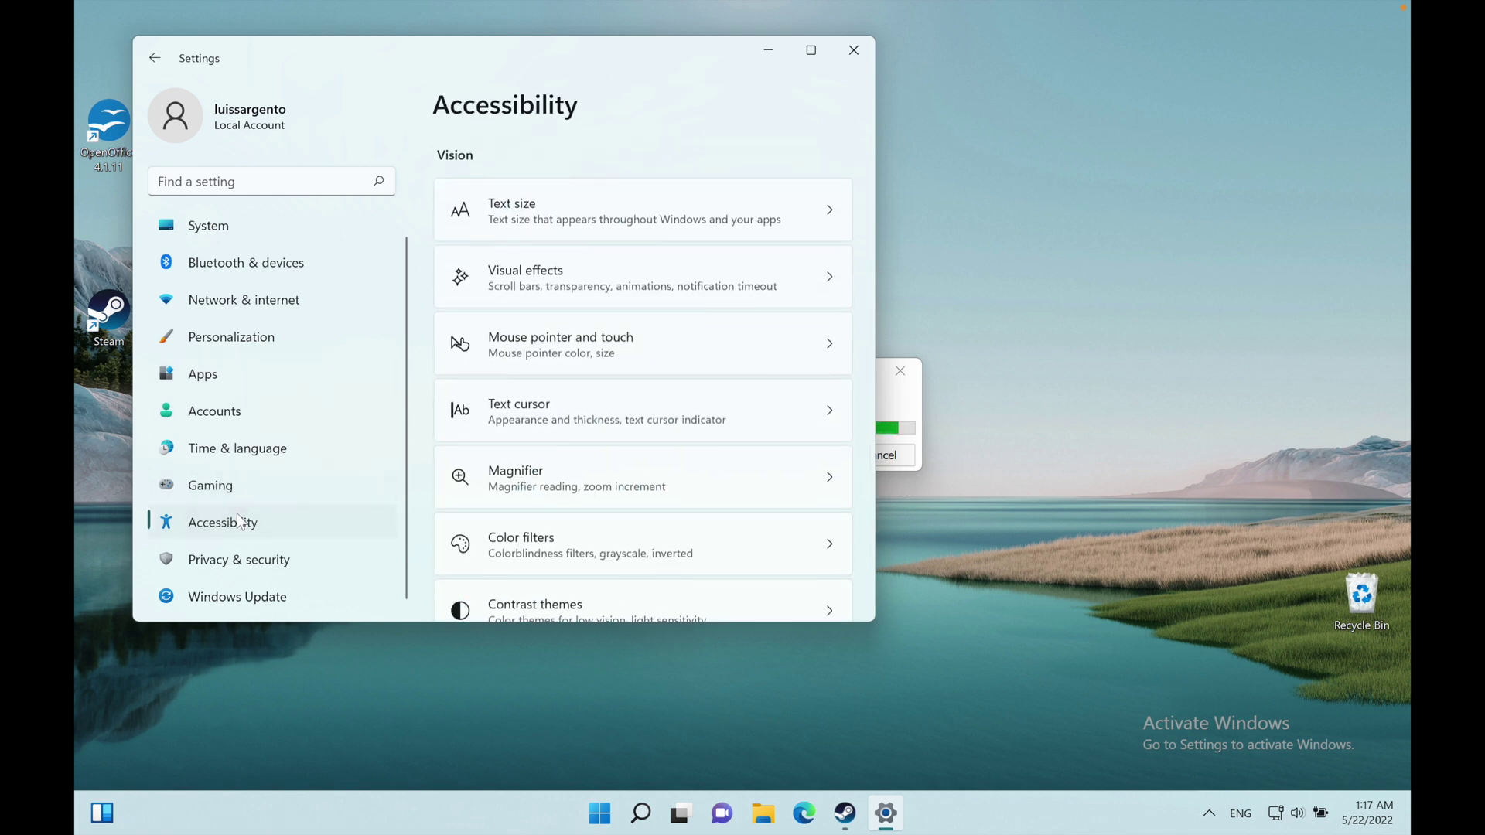
{"action": "scroll", "coordinate": [447, 378], "scroll_direction": "down", "scroll_amount": 2}
{"action": "scroll", "coordinate": [449, 379], "scroll_direction": "down", "scroll_amount": 5}
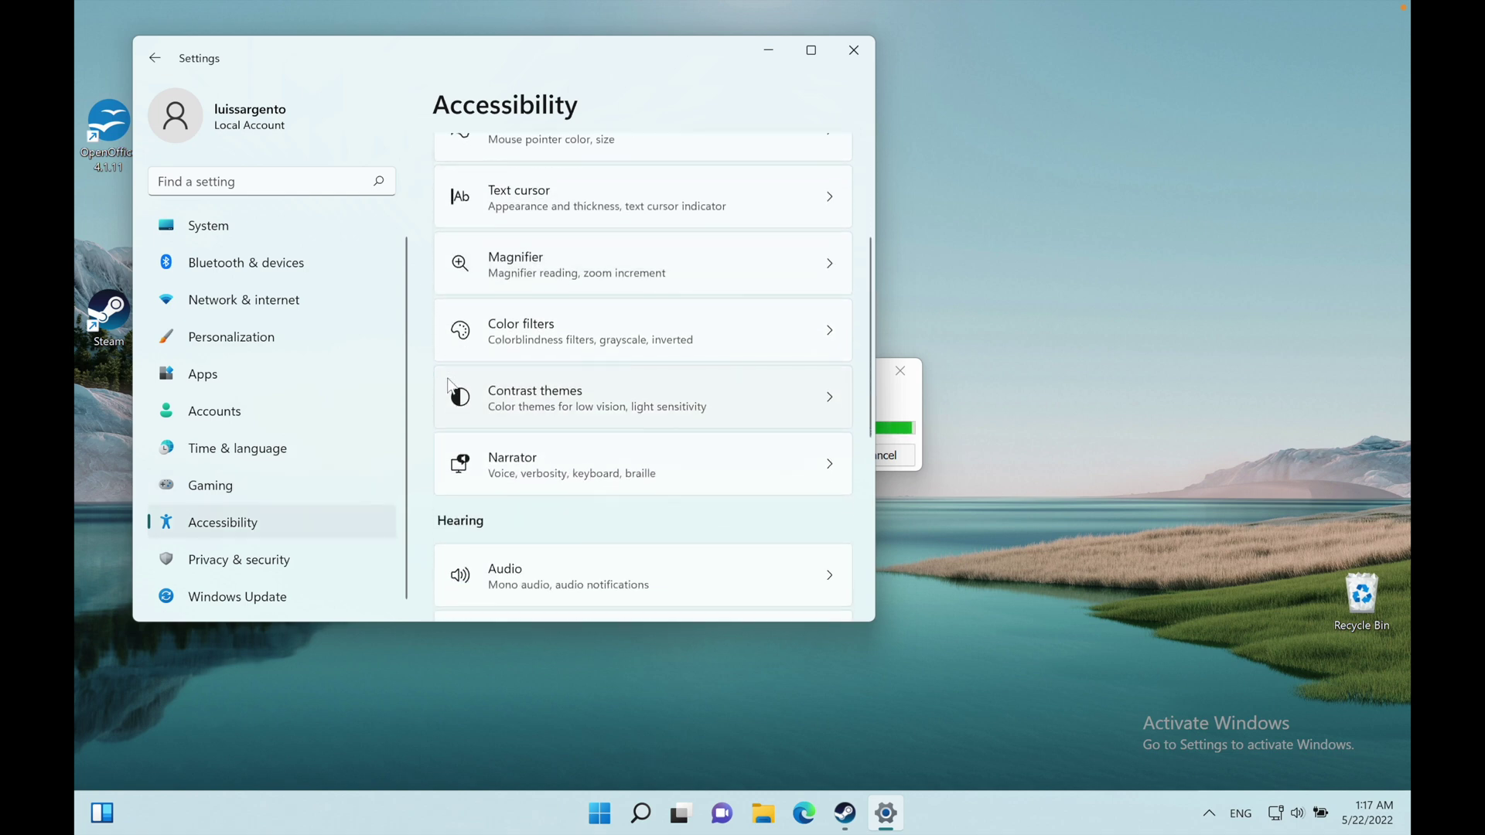
{"action": "scroll", "coordinate": [557, 375], "scroll_direction": "down", "scroll_amount": 1}
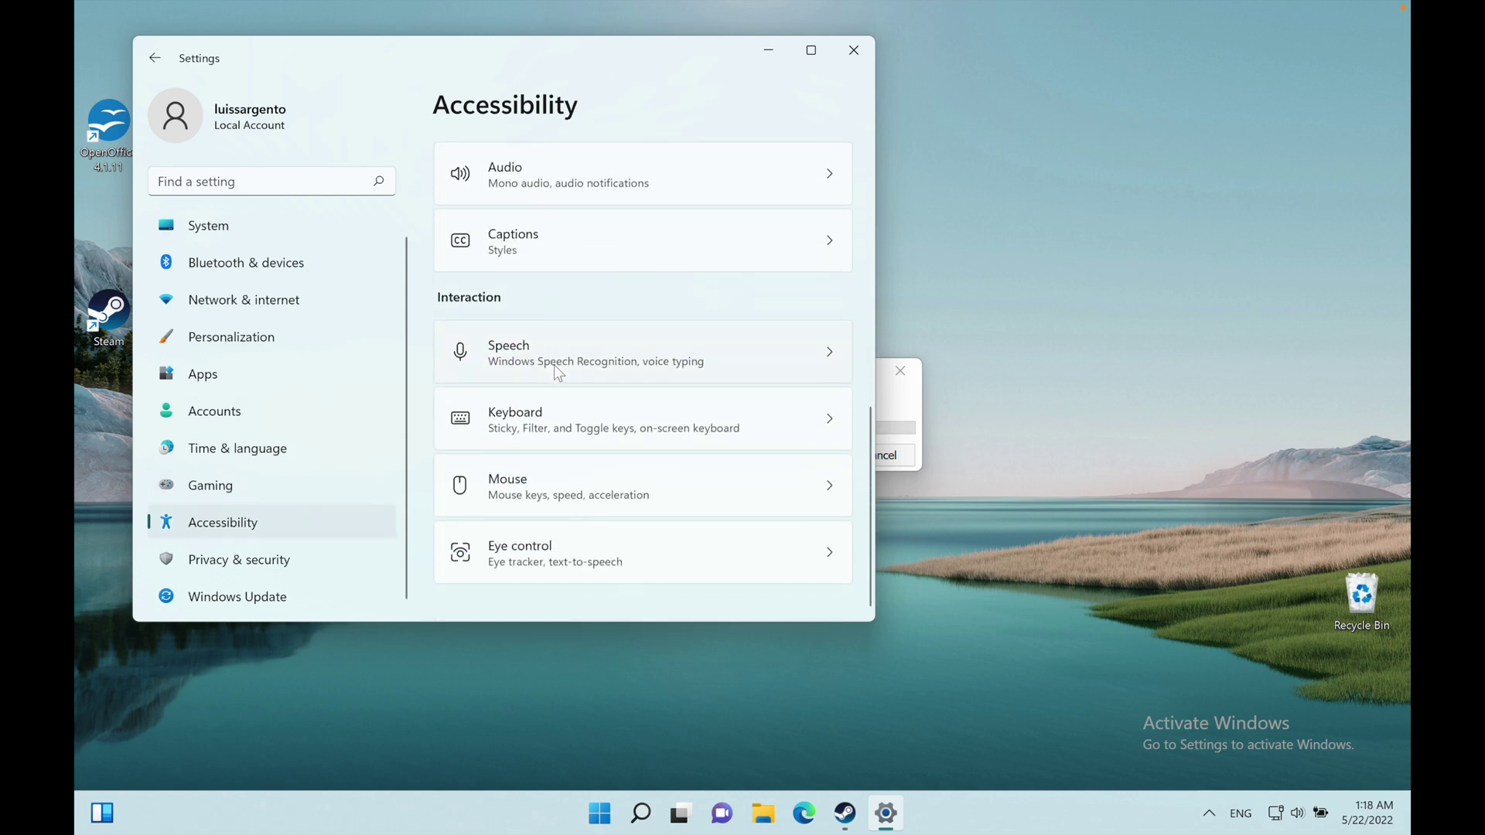
Review the Privacy & security permissions down to Screenshots and apps, then bring up File Explorer
{"action": "left_click", "coordinate": [255, 560]}
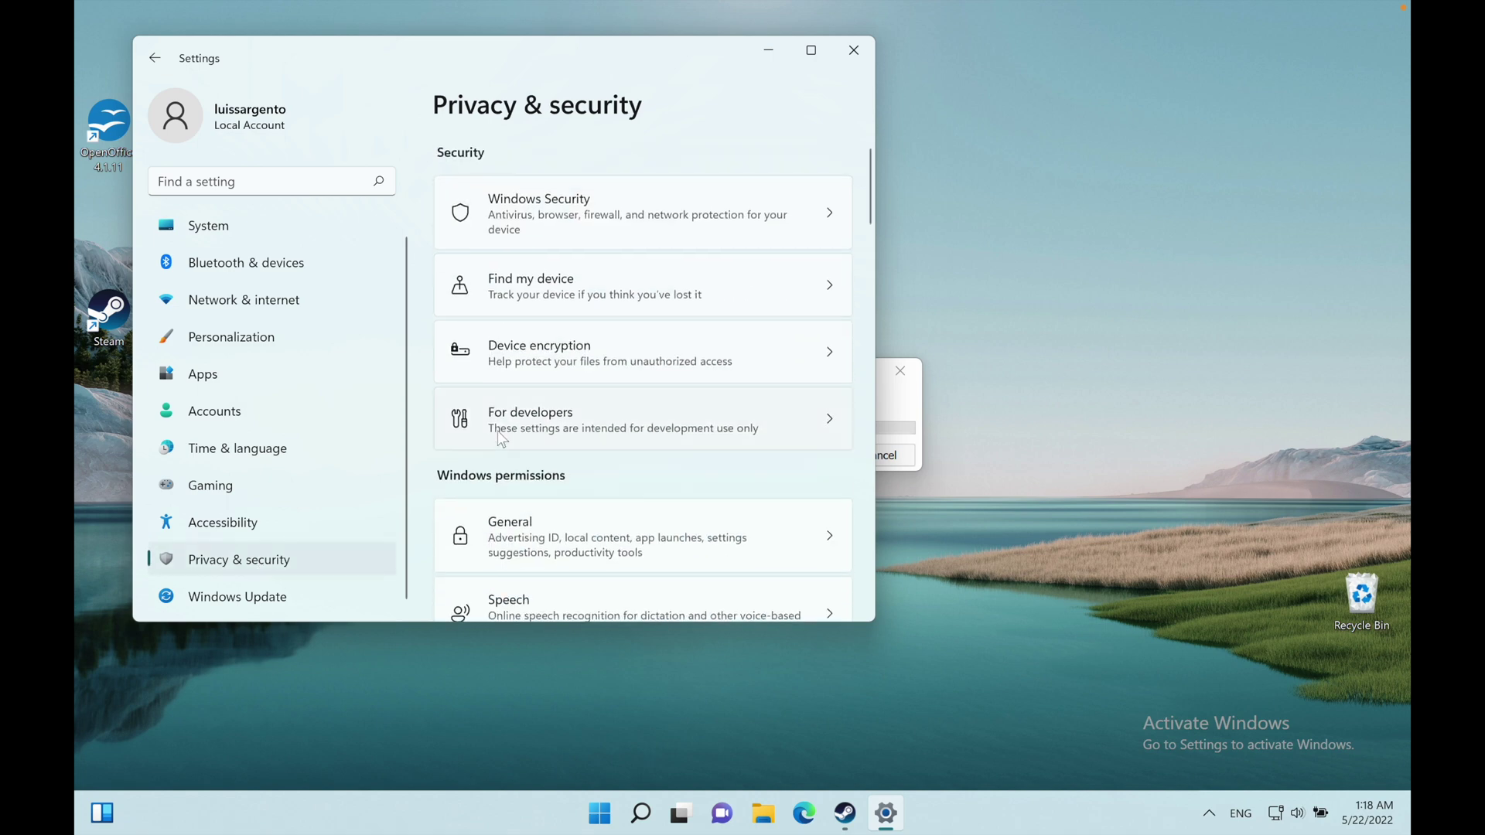
{"action": "scroll", "coordinate": [662, 304], "scroll_direction": "down", "scroll_amount": 3}
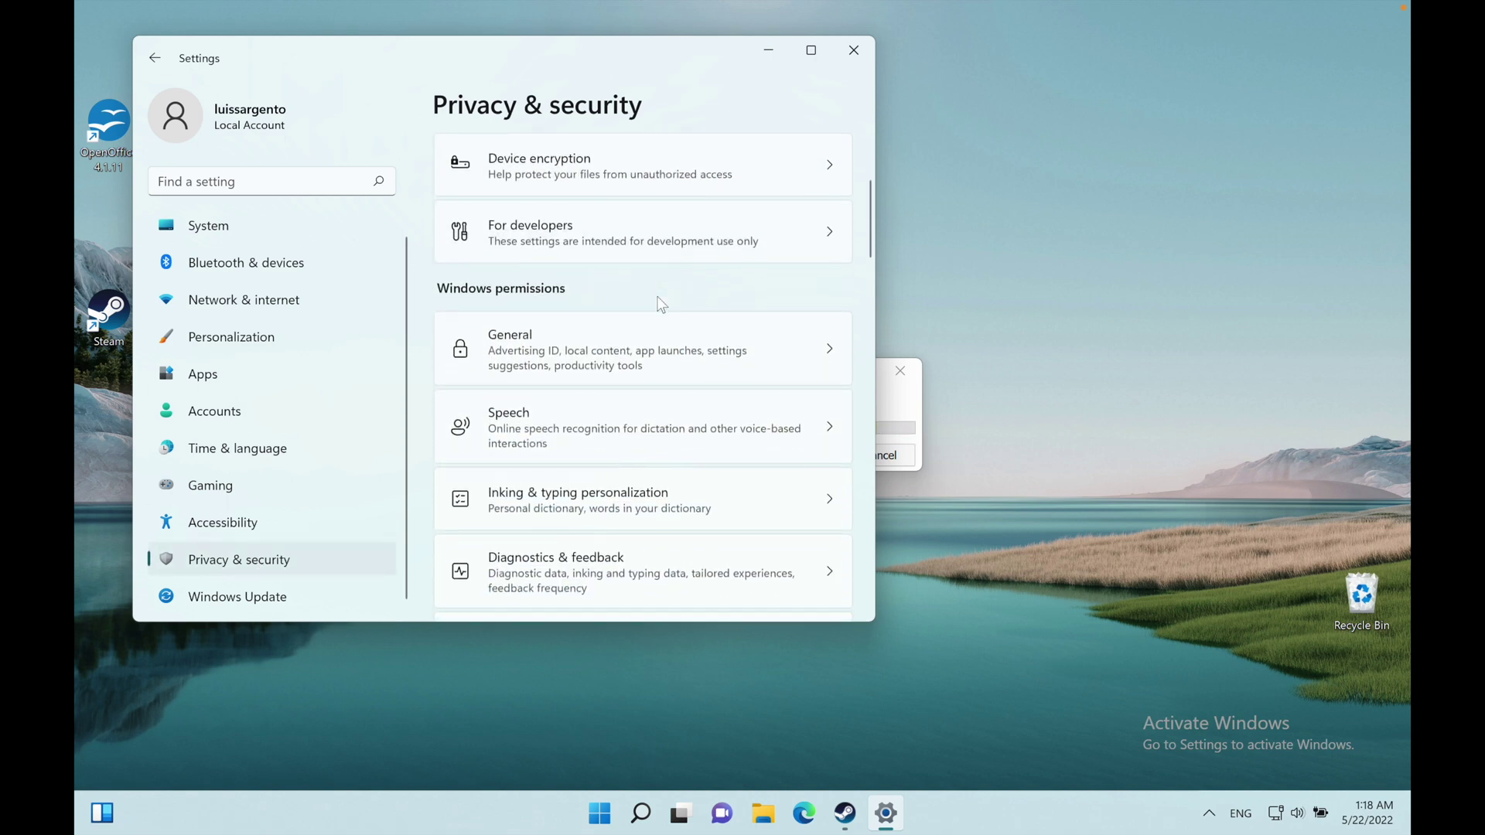
{"action": "scroll", "coordinate": [662, 304], "scroll_direction": "up", "scroll_amount": 3}
{"action": "scroll", "coordinate": [662, 304], "scroll_direction": "down", "scroll_amount": 4}
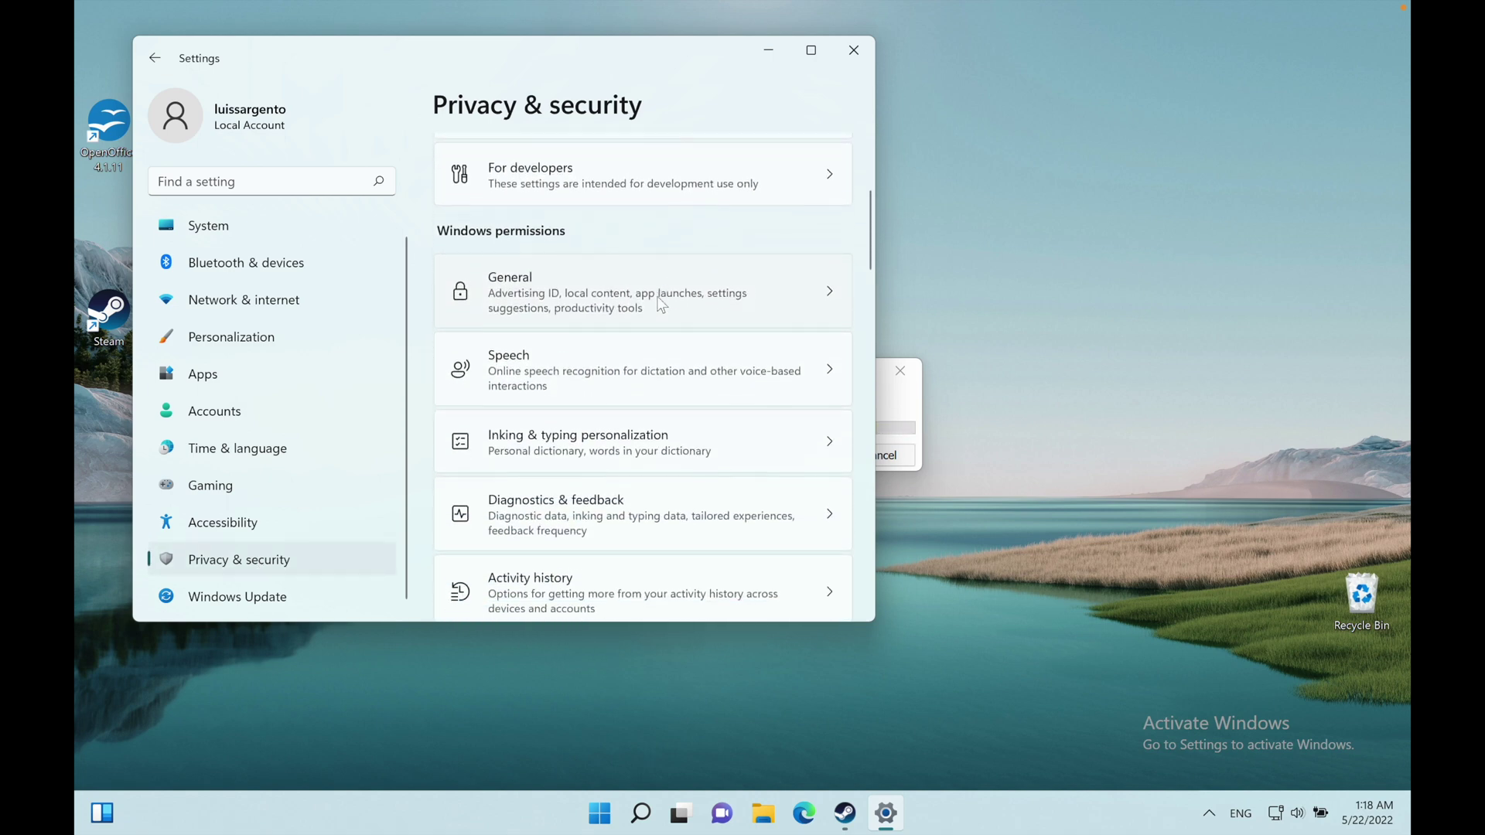
{"action": "scroll", "coordinate": [662, 304], "scroll_direction": "down", "scroll_amount": 5}
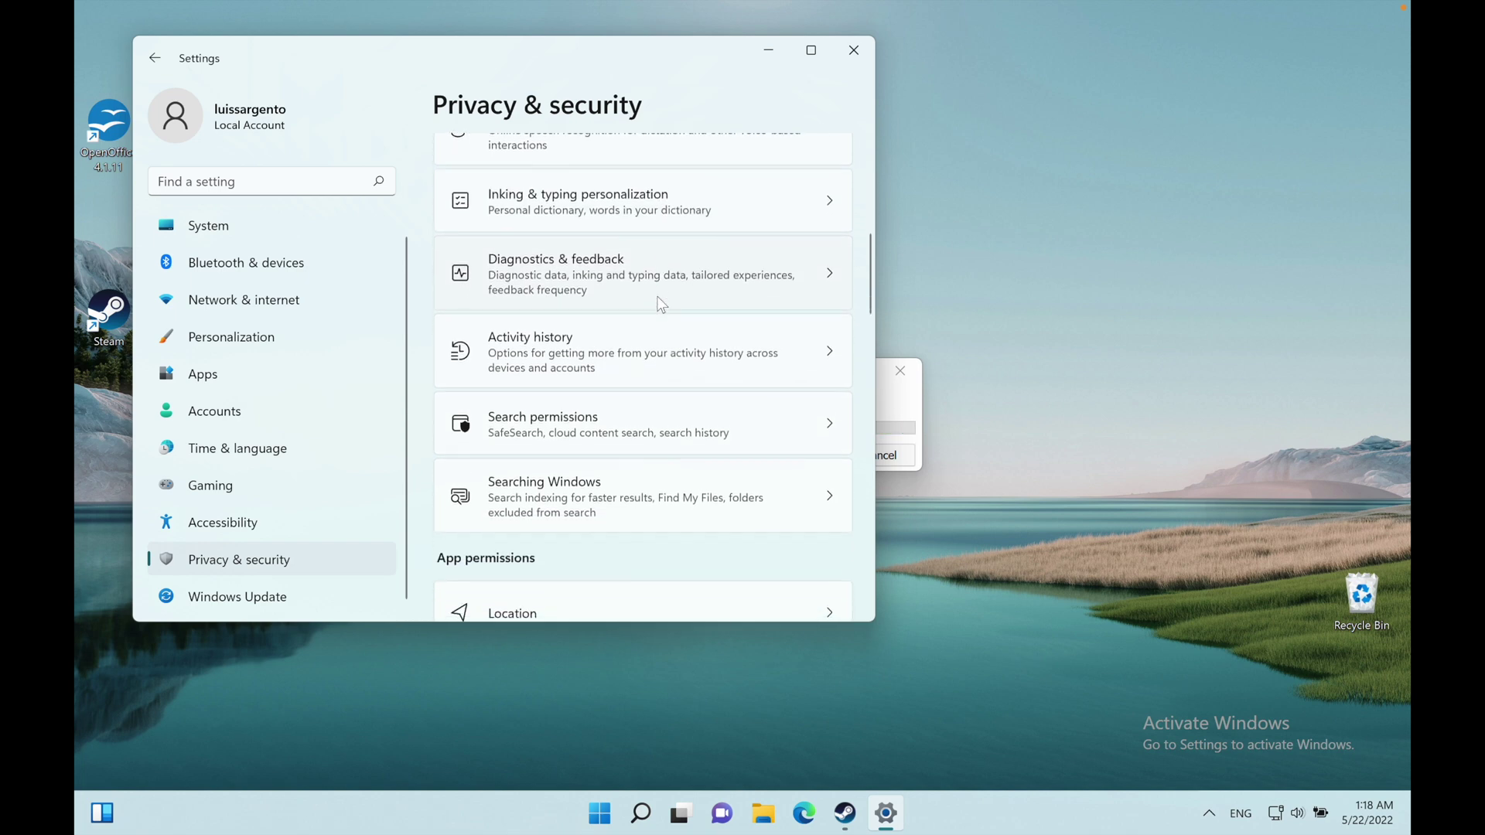
{"action": "scroll", "coordinate": [662, 304], "scroll_direction": "down", "scroll_amount": 5}
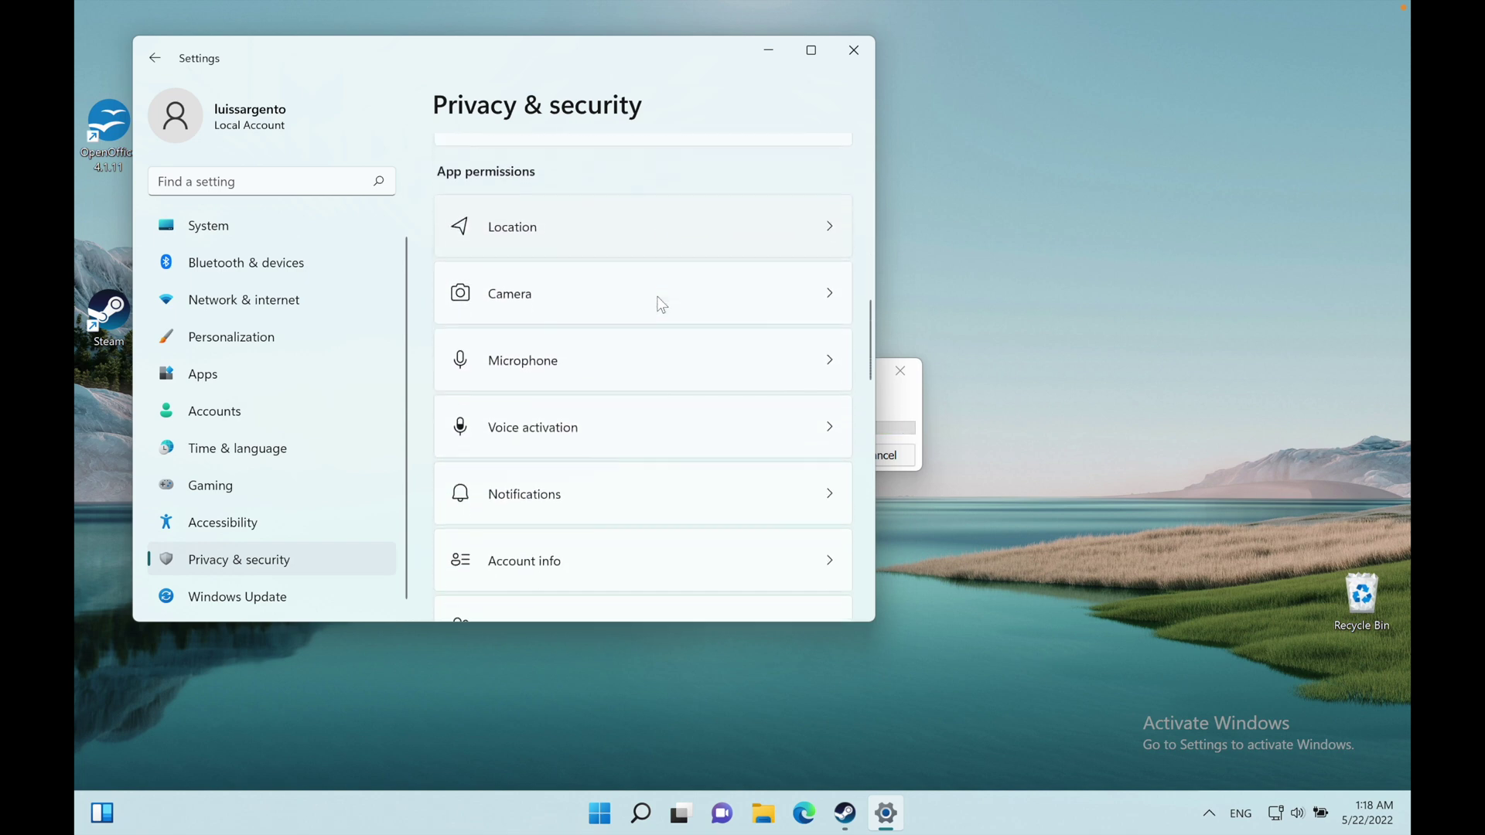
{"action": "scroll", "coordinate": [662, 304], "scroll_direction": "down", "scroll_amount": 6}
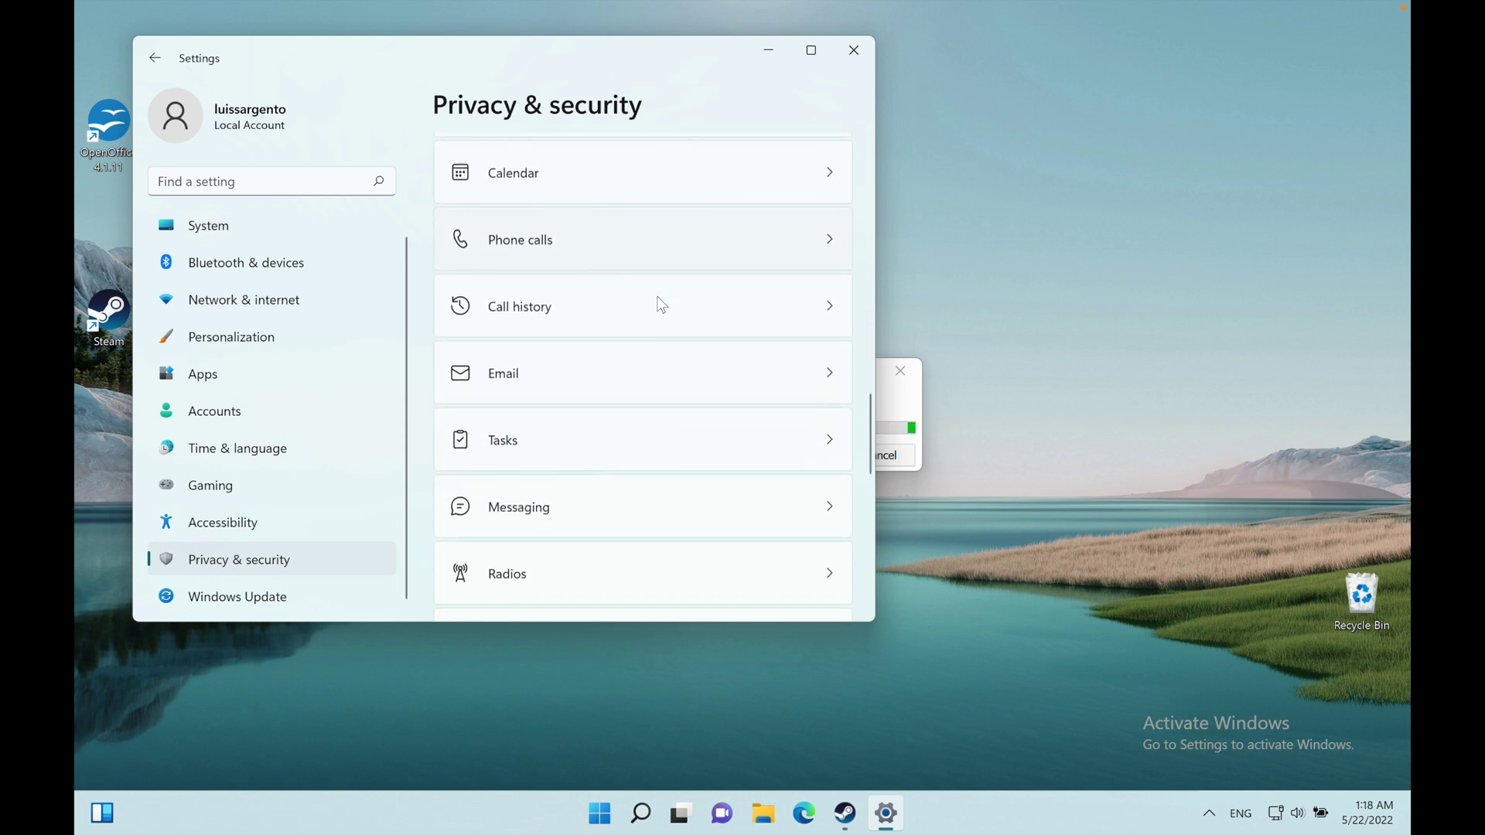
{"action": "scroll", "coordinate": [661, 304], "scroll_direction": "down", "scroll_amount": 6}
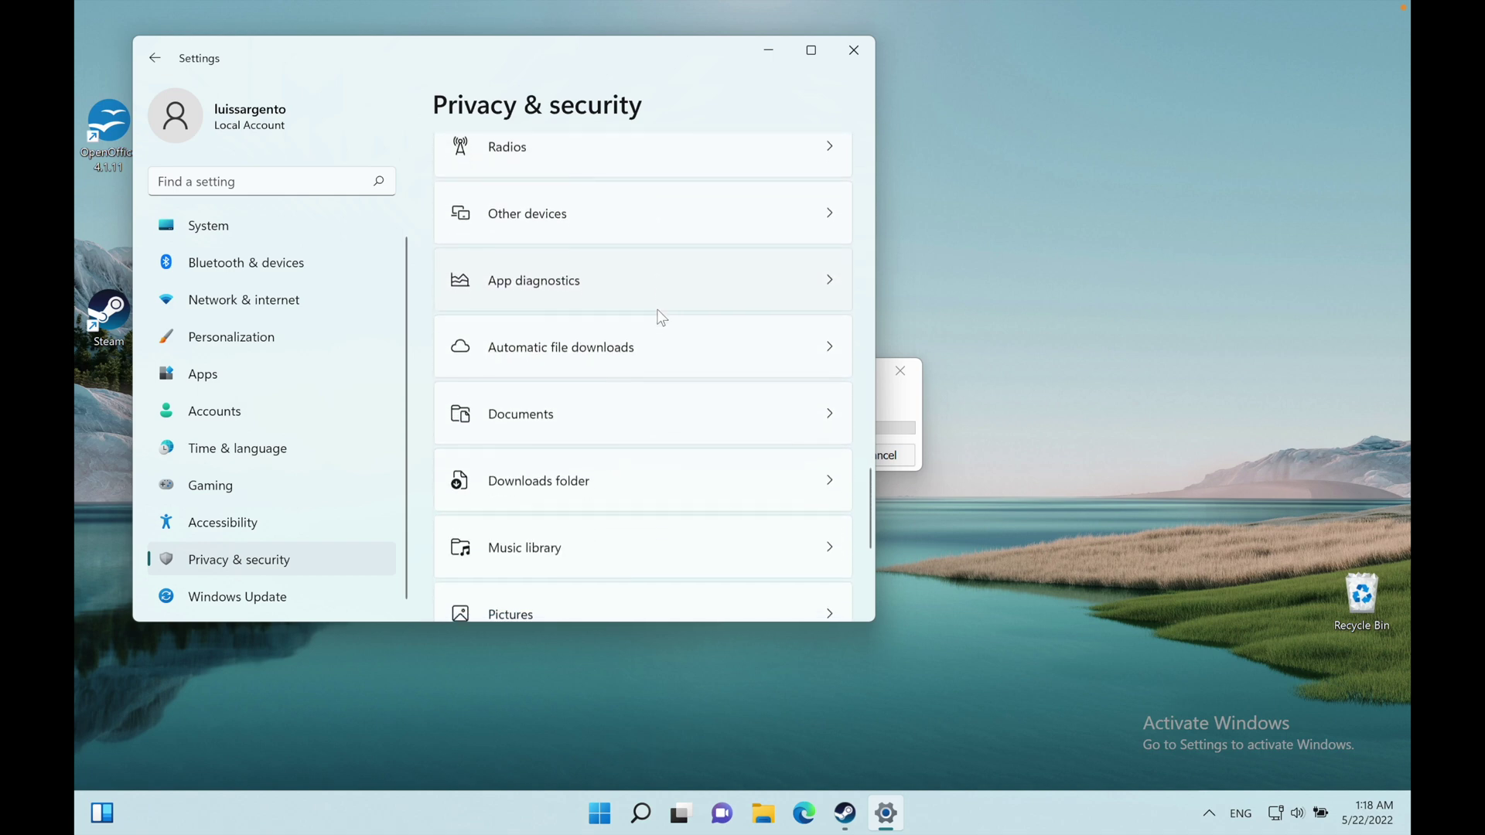
{"action": "scroll", "coordinate": [662, 318], "scroll_direction": "down", "scroll_amount": 3}
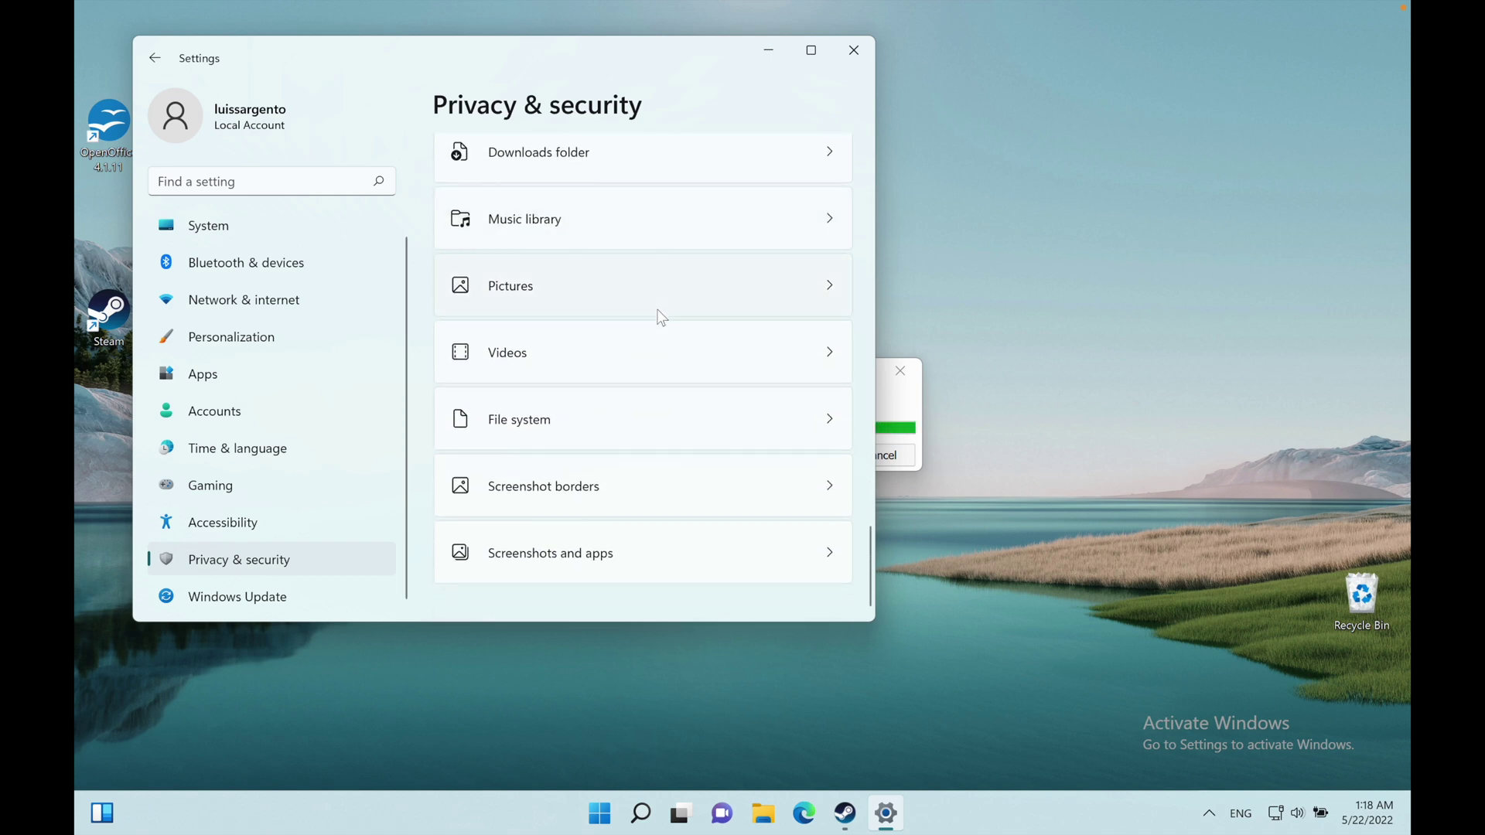
{"action": "left_click", "coordinate": [773, 808]}
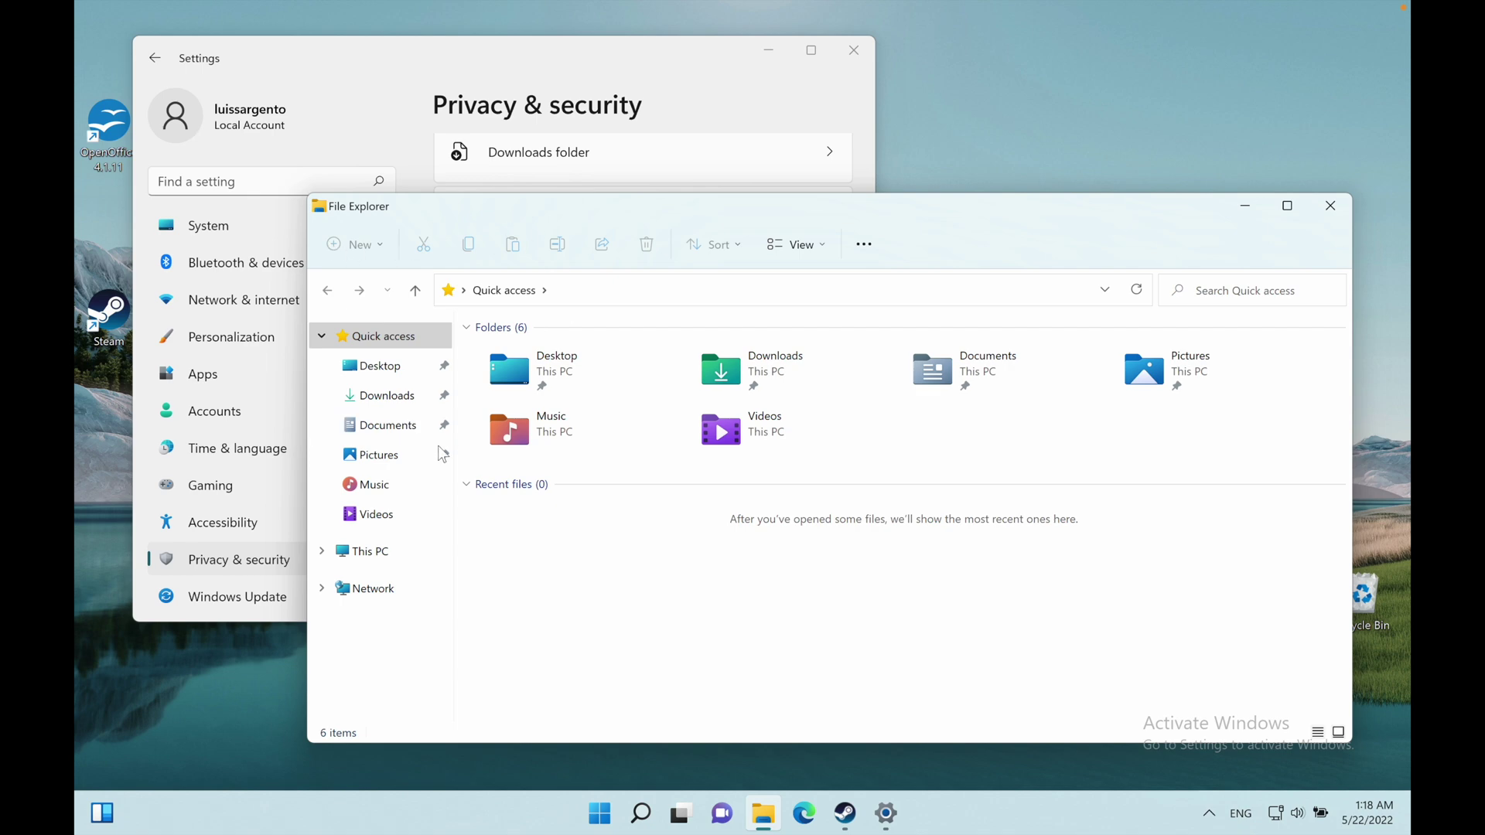
View This PC's folders and drives, then close File Explorer and Settings to reveal the desktop
{"action": "left_click", "coordinate": [389, 551]}
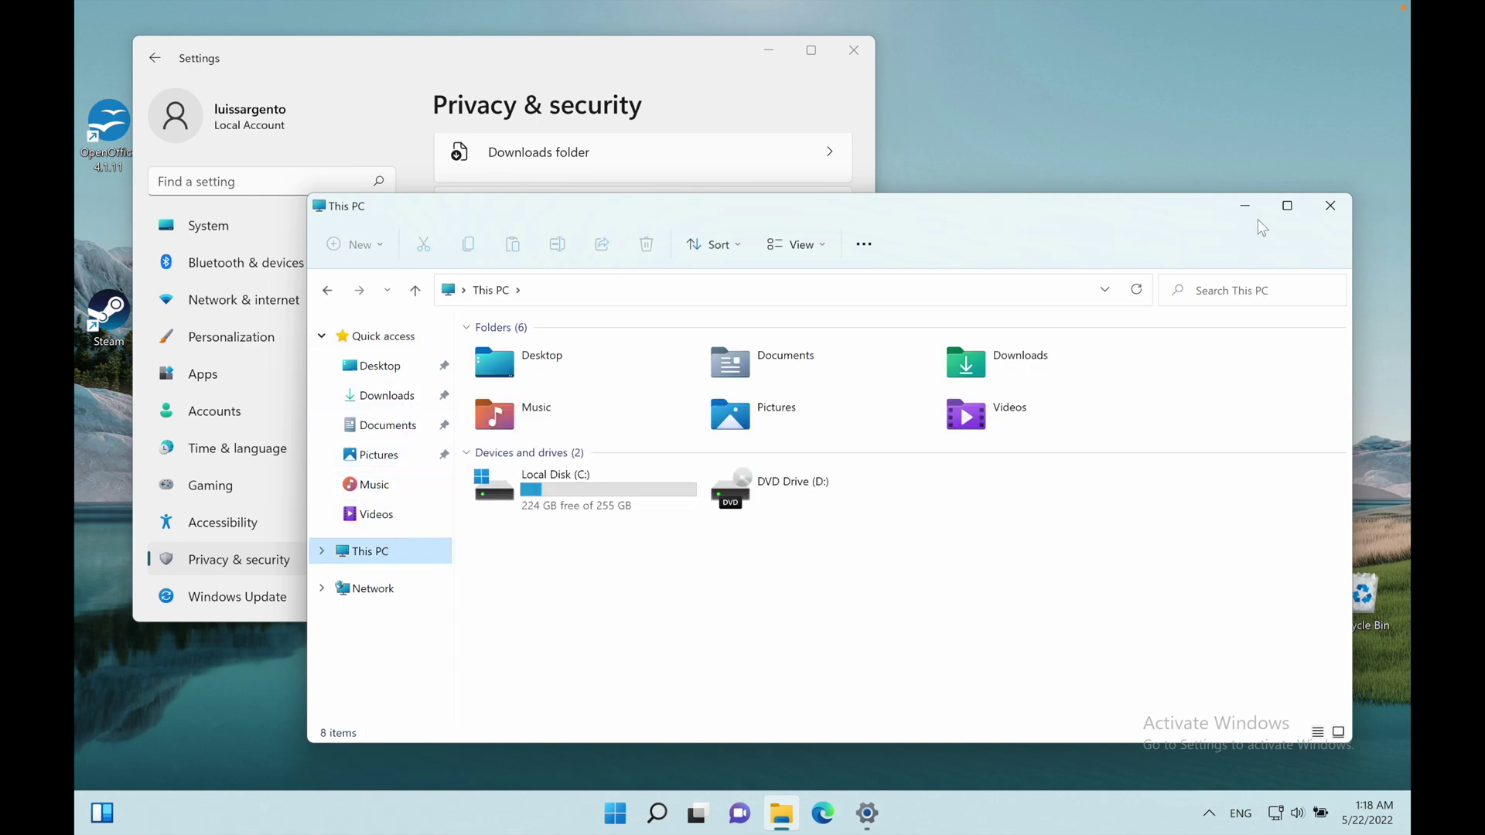
{"action": "left_click", "coordinate": [1348, 206]}
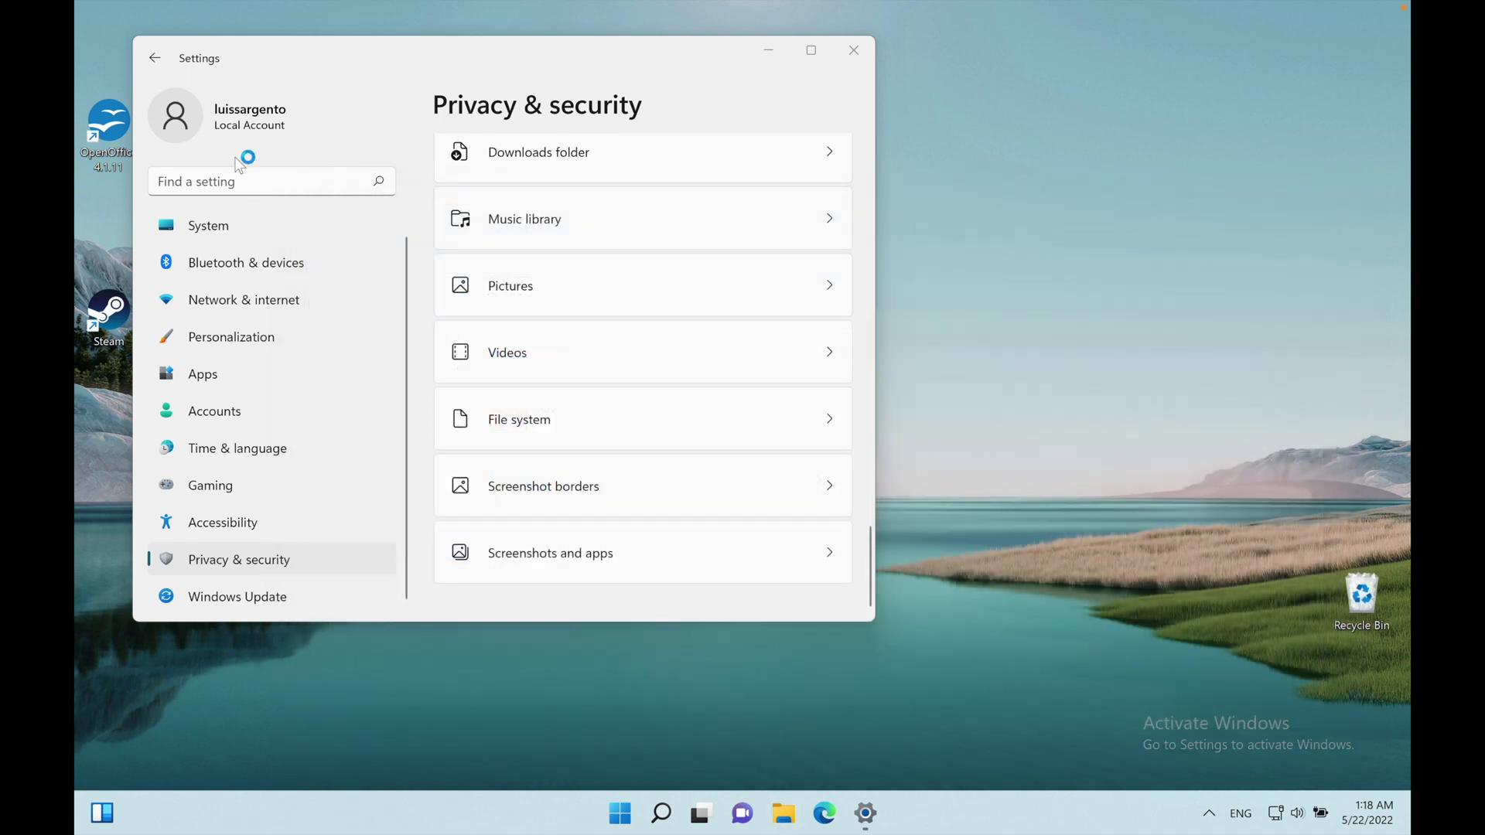
{"action": "left_click", "coordinate": [870, 64]}
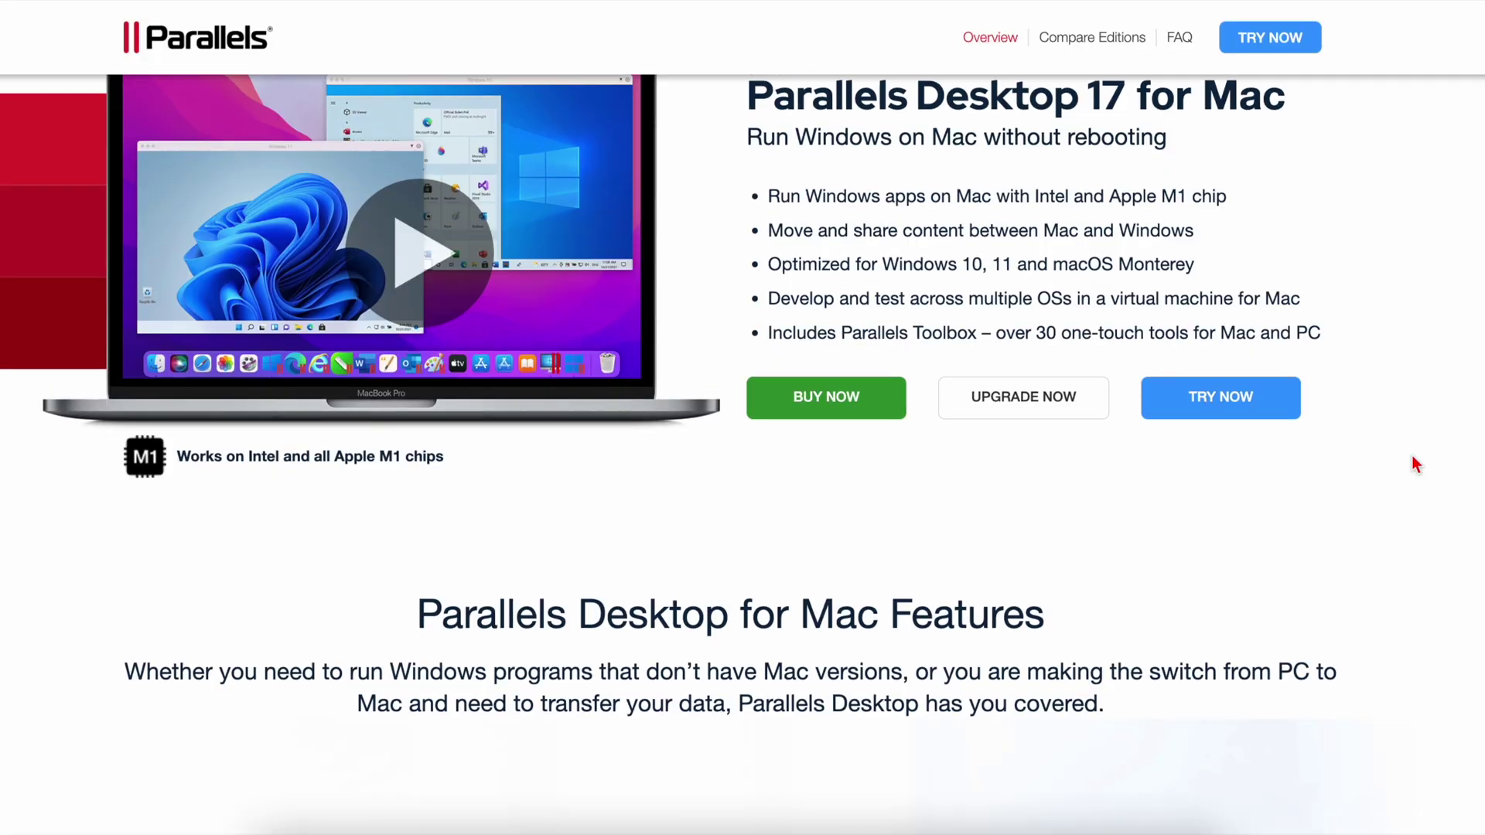
Scroll down to the Features section: Ultimate Flexibility, Touch Bar, Boot Camp and One-Click Tuning
{"action": "scroll", "coordinate": [1416, 465], "scroll_direction": "down", "scroll_amount": 2}
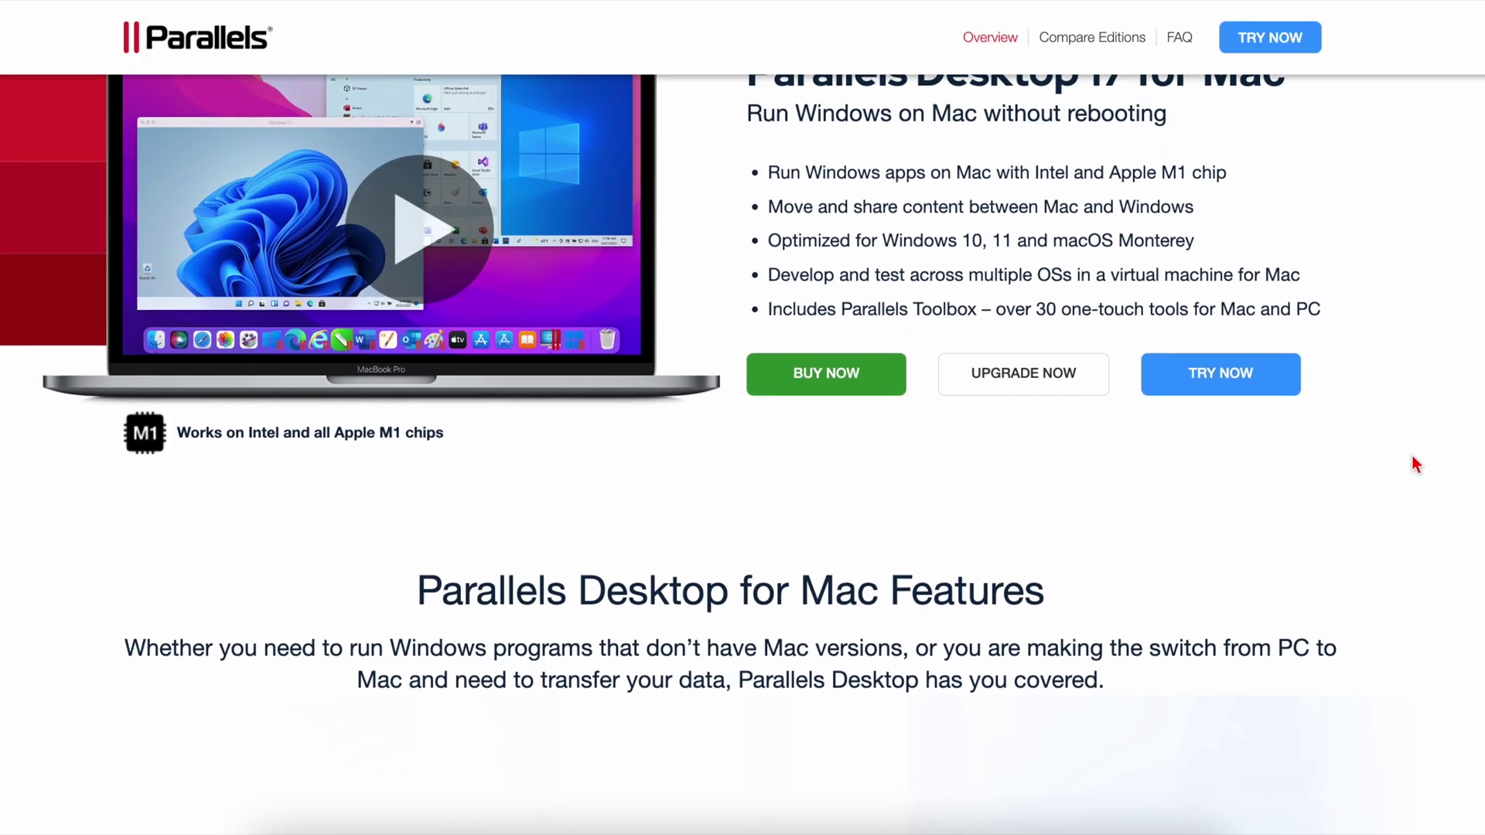
{"action": "scroll", "coordinate": [1412, 456], "scroll_direction": "down", "scroll_amount": 3}
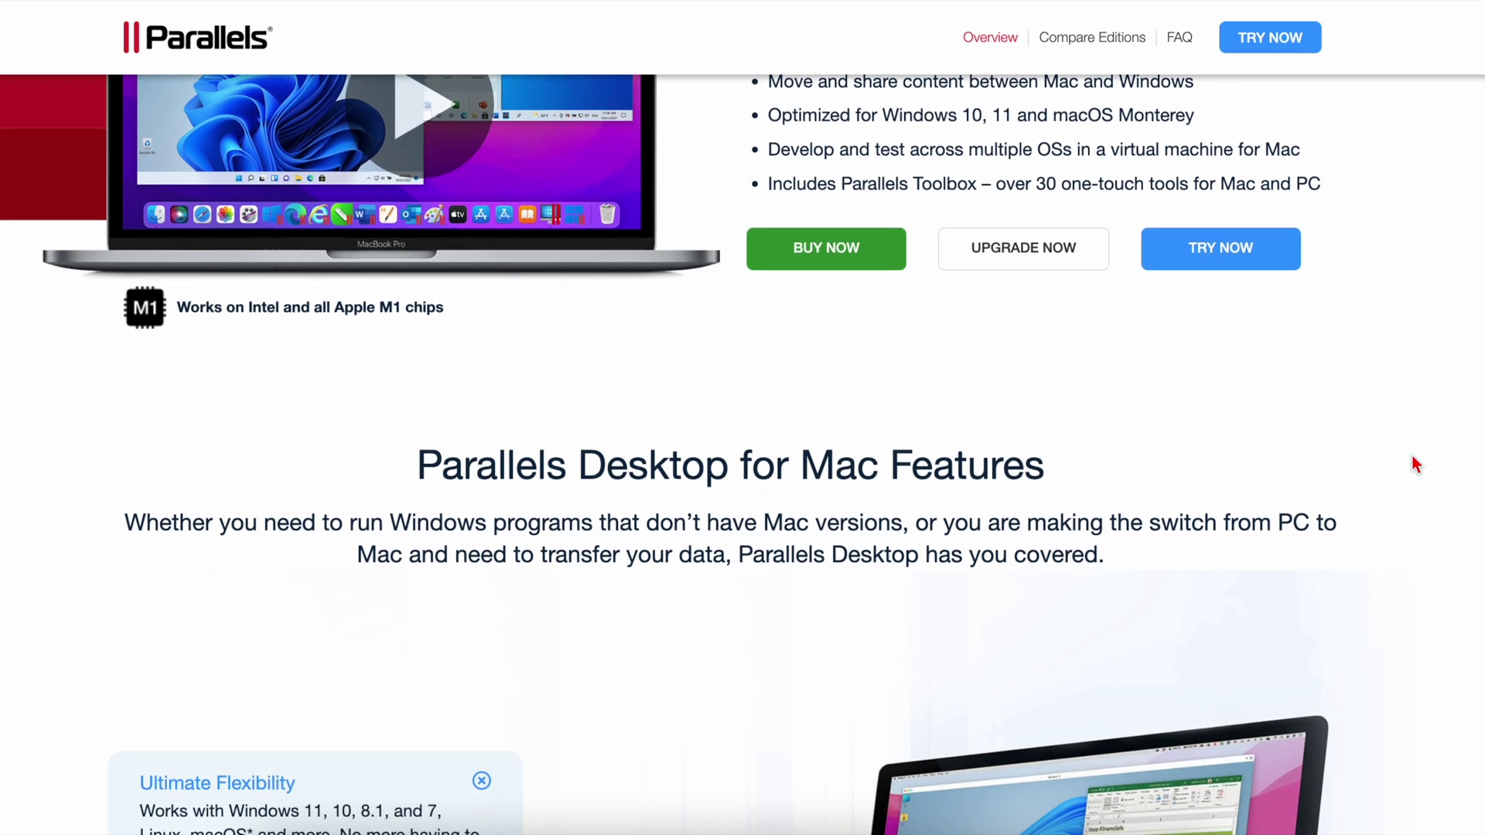
{"action": "scroll", "coordinate": [1416, 465], "scroll_direction": "down", "scroll_amount": 1}
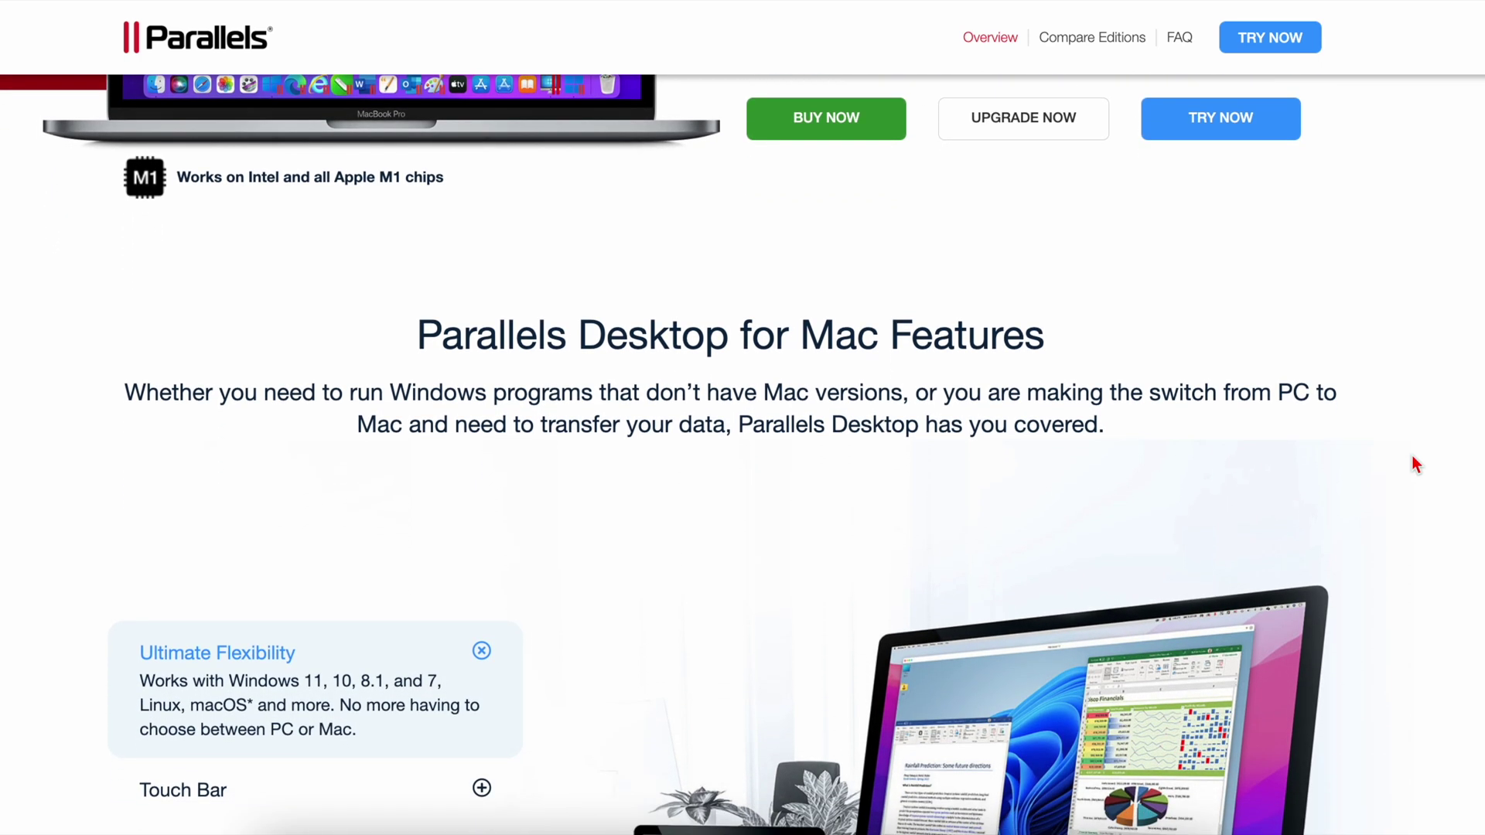
{"action": "scroll", "coordinate": [1412, 457], "scroll_direction": "down", "scroll_amount": 3}
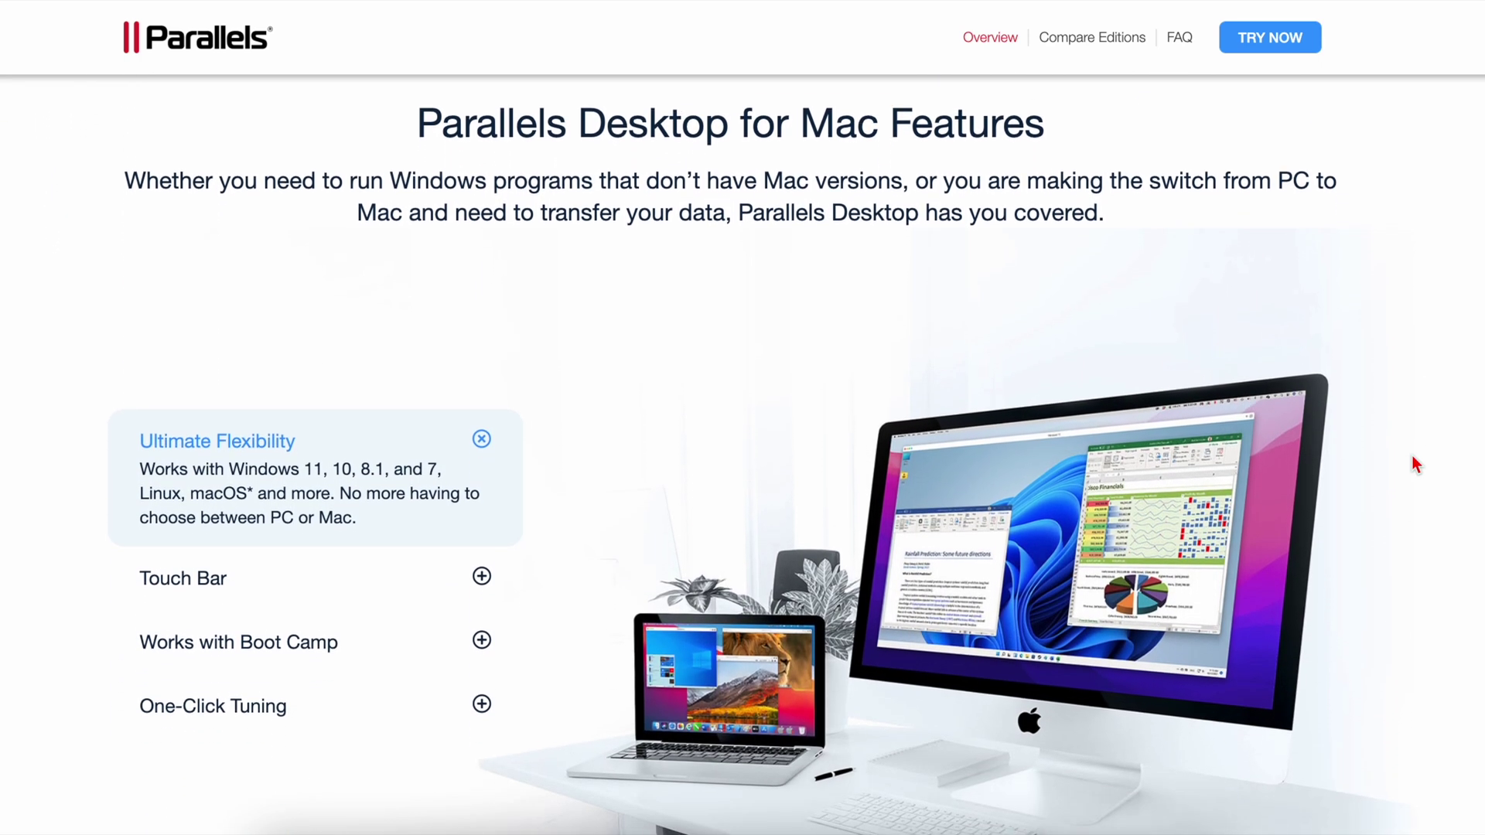
{"action": "scroll", "coordinate": [1413, 464], "scroll_direction": "down", "scroll_amount": 2}
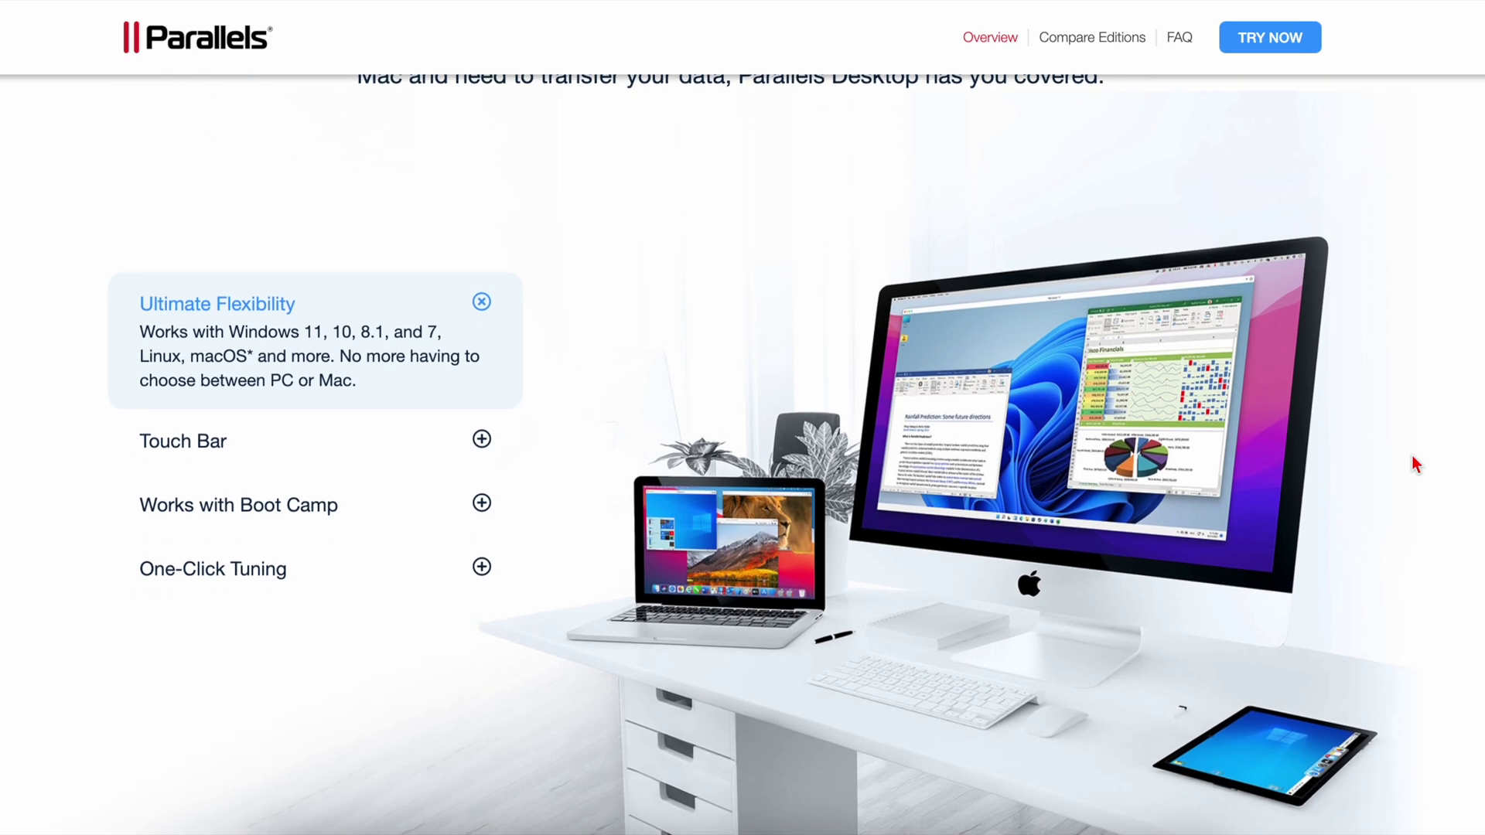
{"action": "scroll", "coordinate": [1412, 462], "scroll_direction": "down", "scroll_amount": 1}
{"action": "scroll", "coordinate": [1413, 462], "scroll_direction": "down", "scroll_amount": 1}
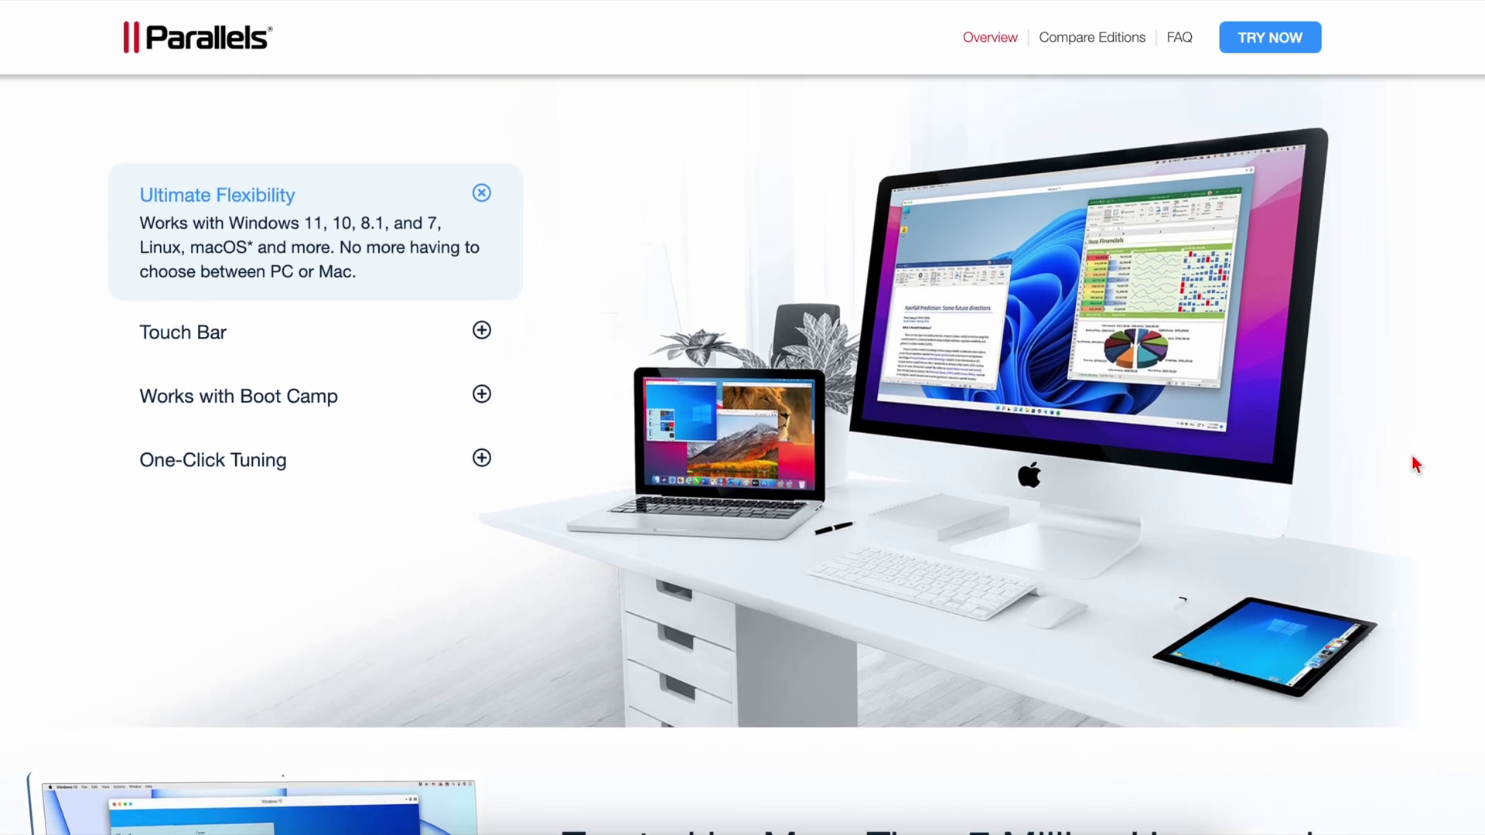
{"action": "scroll", "coordinate": [1413, 465], "scroll_direction": "down", "scroll_amount": 1}
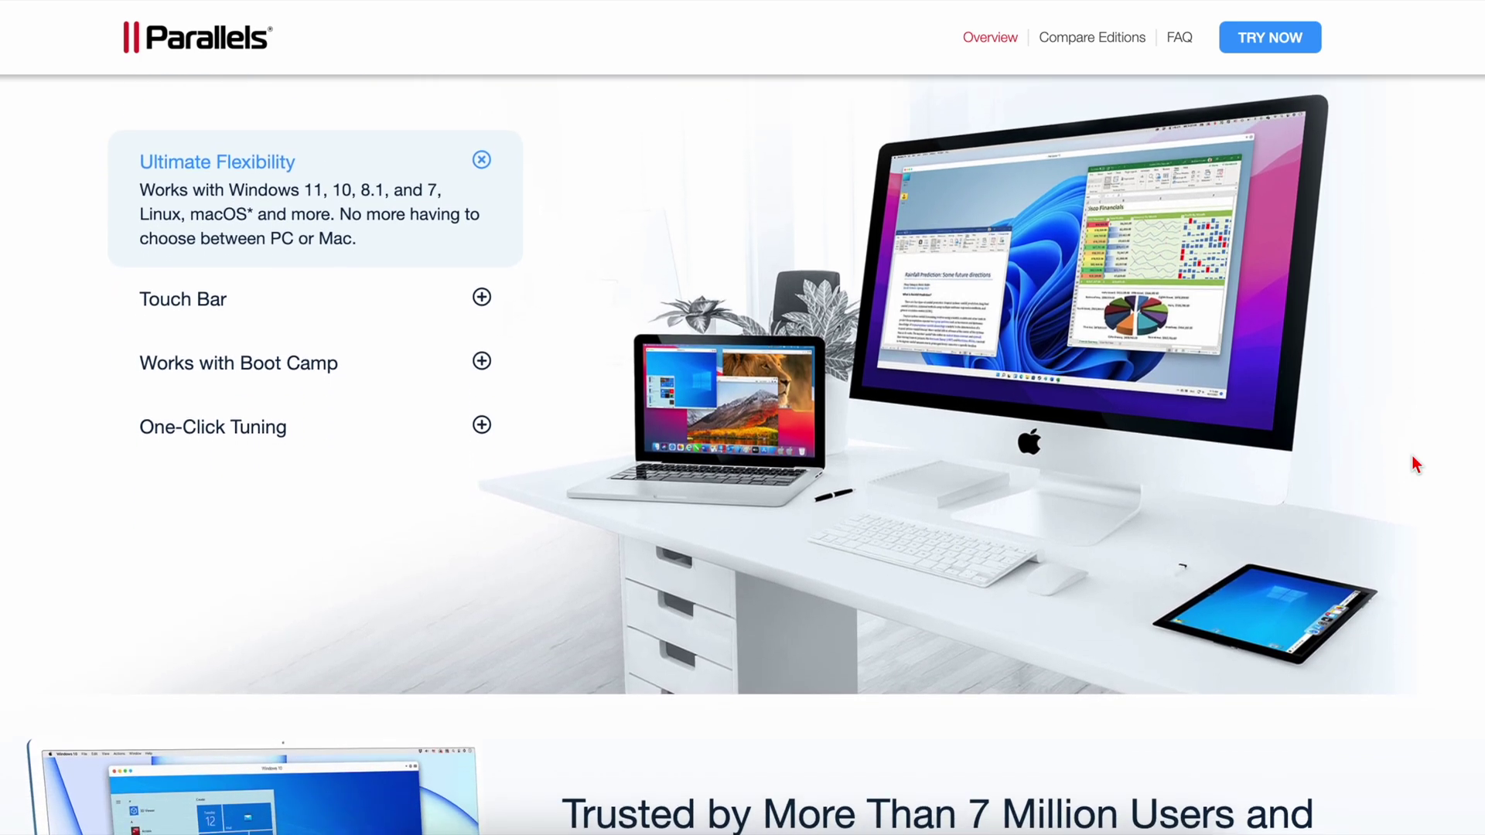